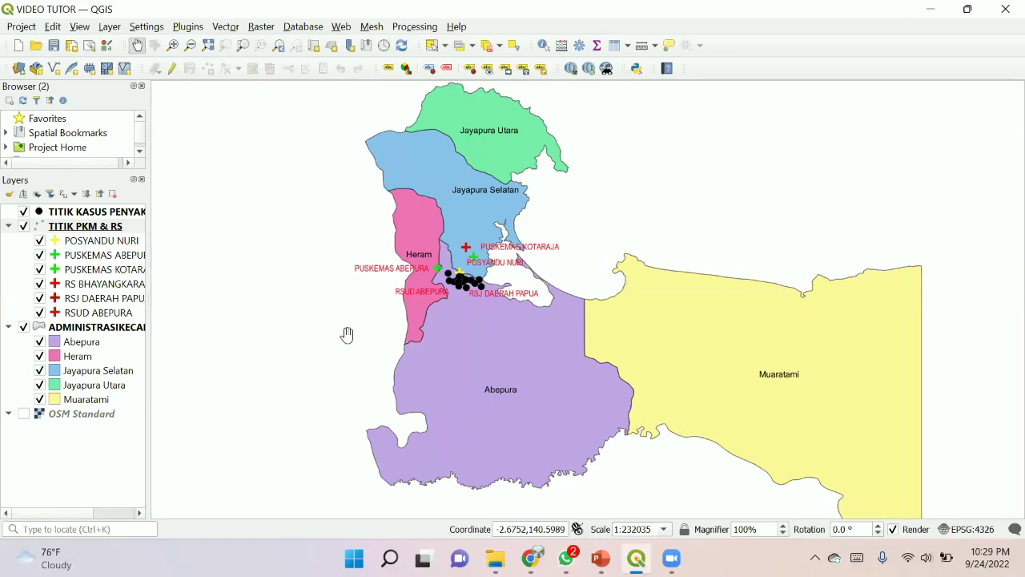
- Examine the clustered case points in Abepura and the attribute table records of the TITIK KASUS PENYAKIT layer
scroll(476, 264, up, 2)
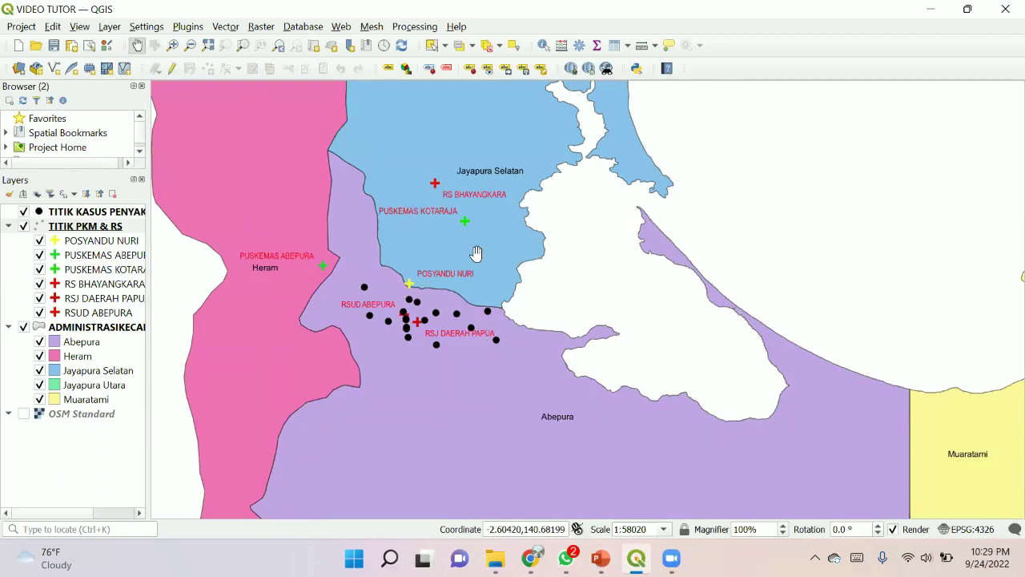
scroll(559, 336, up, 1)
drag(534, 345, 757, 378)
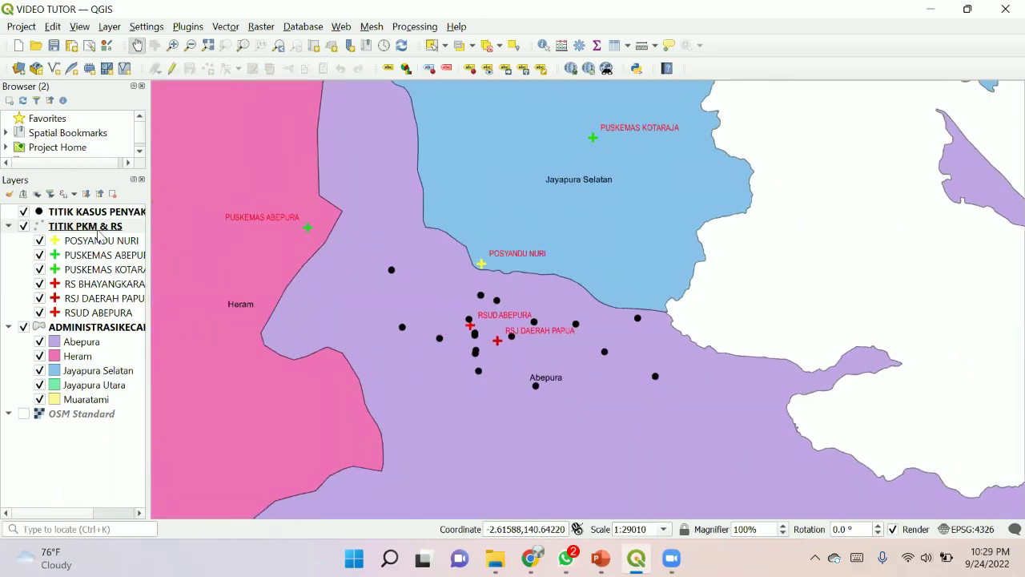
click(73, 229)
click(75, 214)
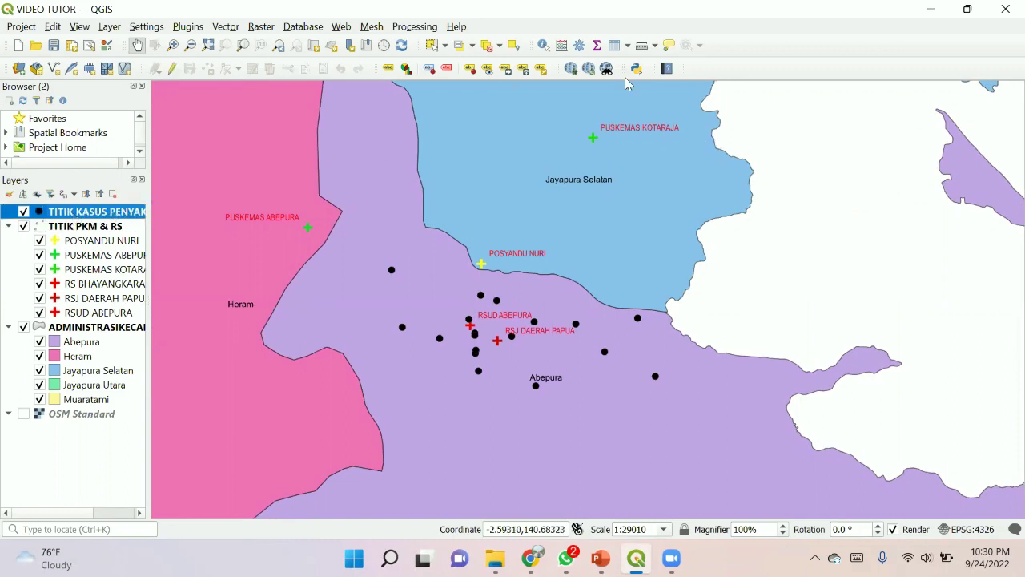
key(F6)
scroll(584, 251, down, 3)
click(560, 389)
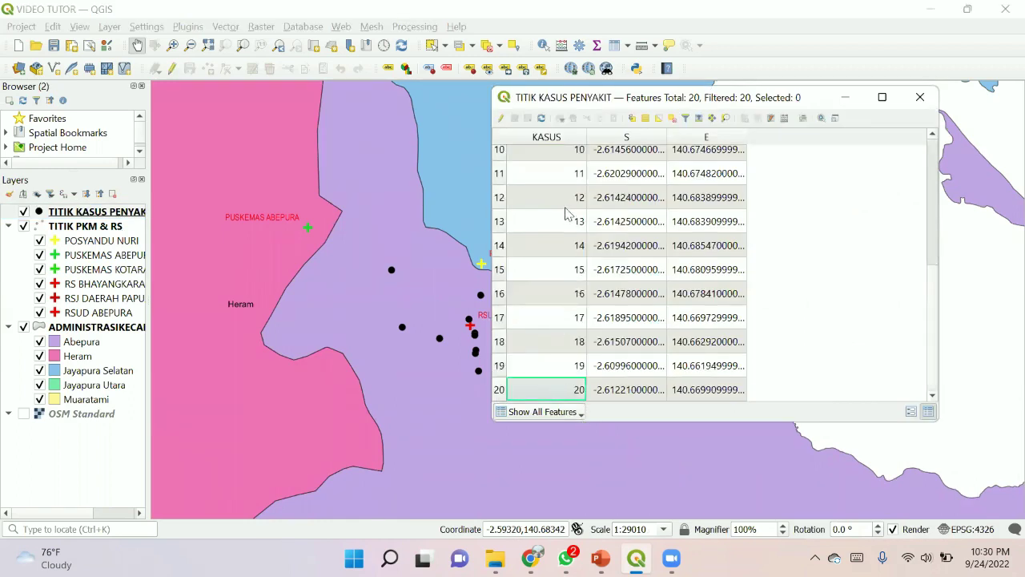
scroll(567, 232, up, 3)
scroll(570, 244, down, 3)
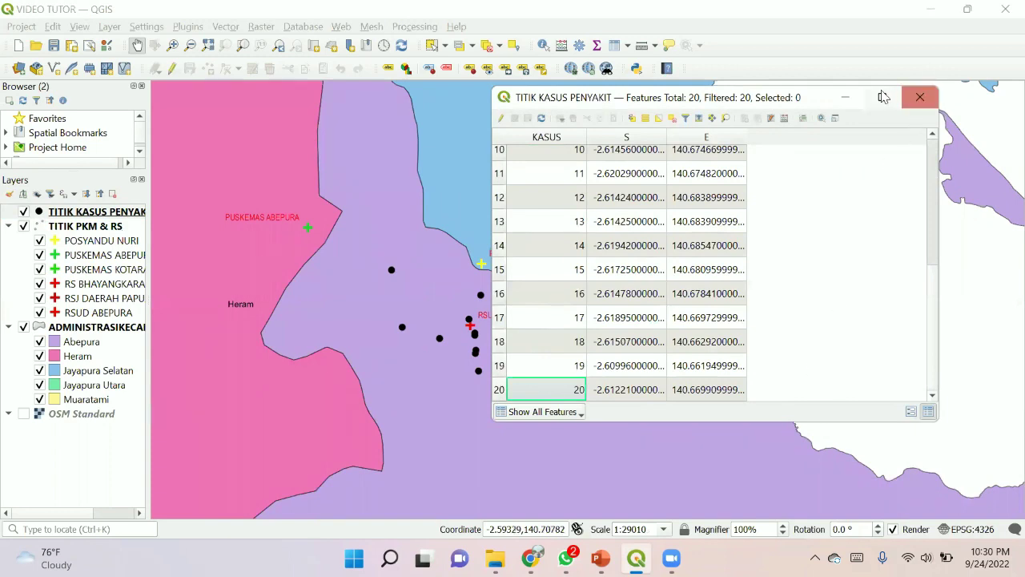
click(845, 96)
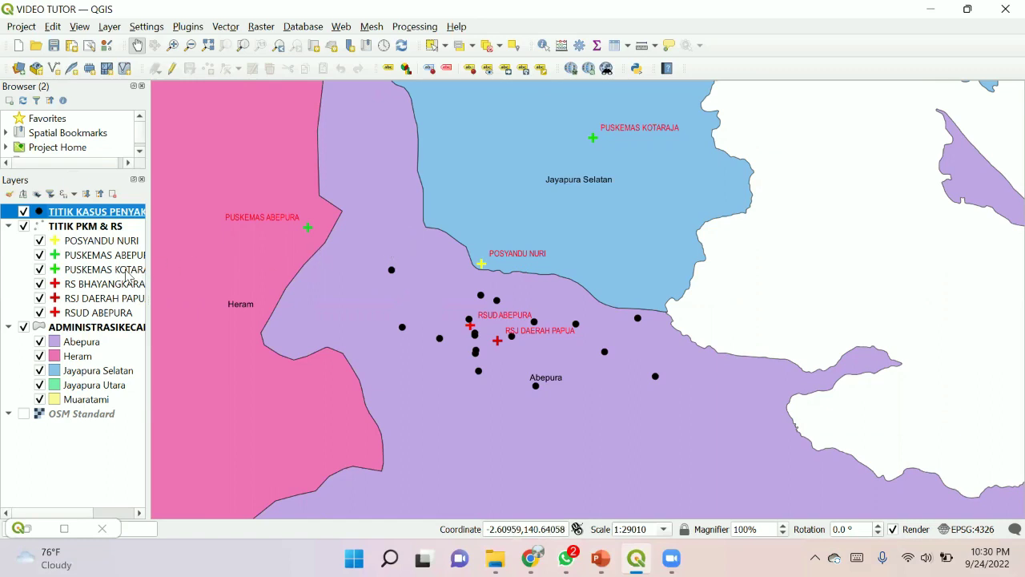
- Start exporting the TITIK PKM & RS layer's features as an ESRI Shapefile with the file name TITIK PKM RS UTM53S
click(85, 227)
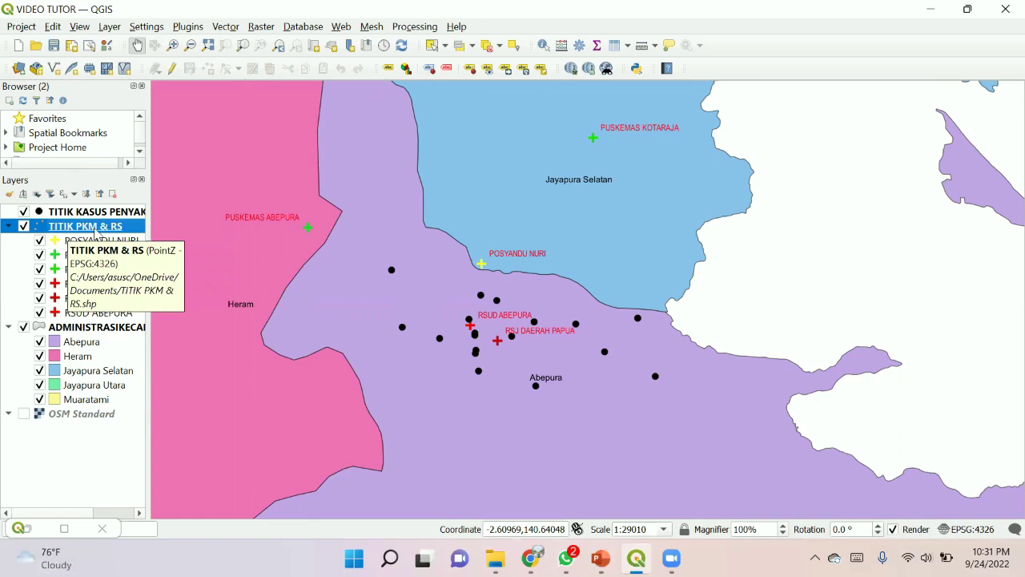
right_click(94, 230)
mouse_move(192, 316)
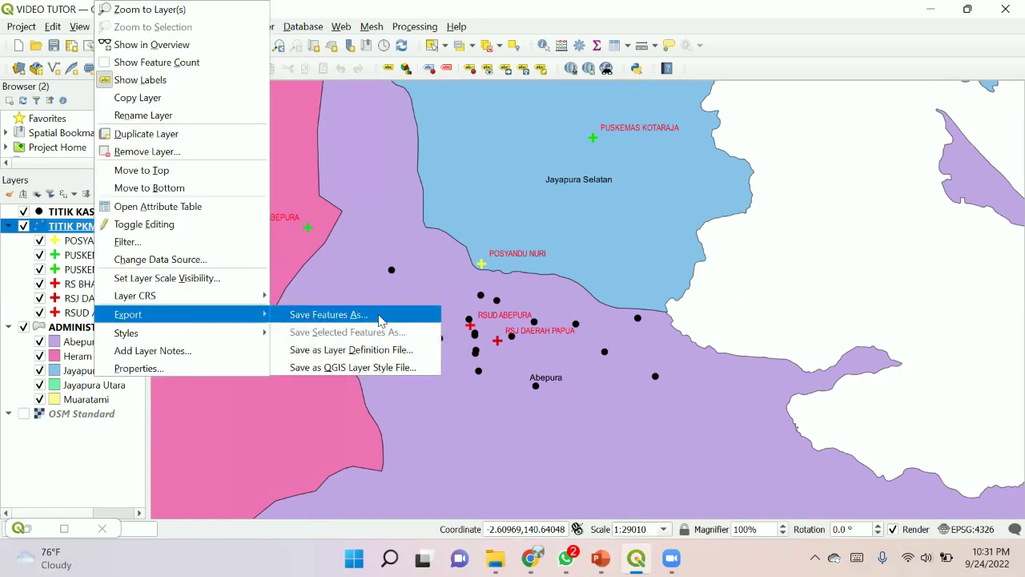
click(379, 321)
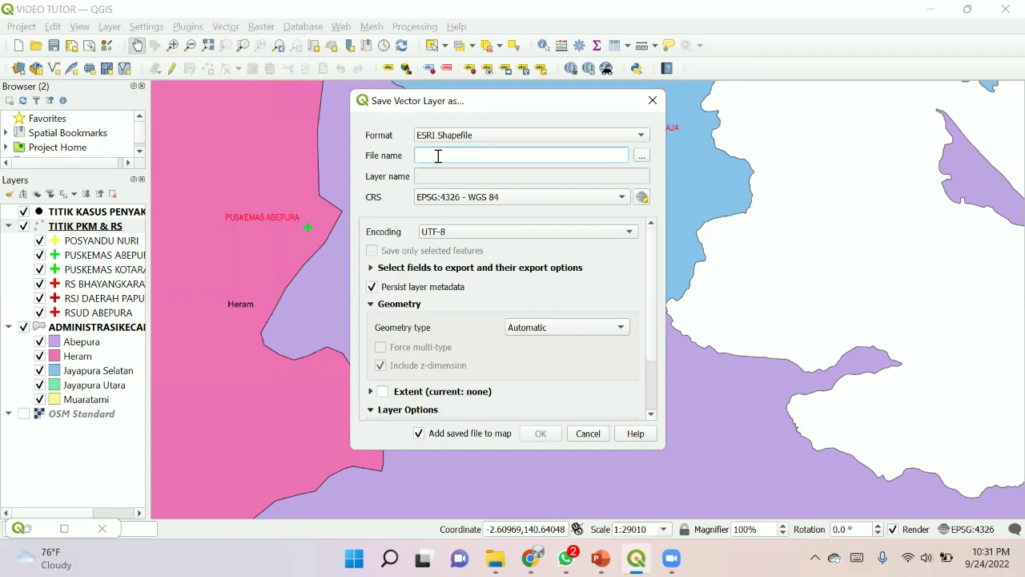
text(TITIK PKM RS UTM53S)
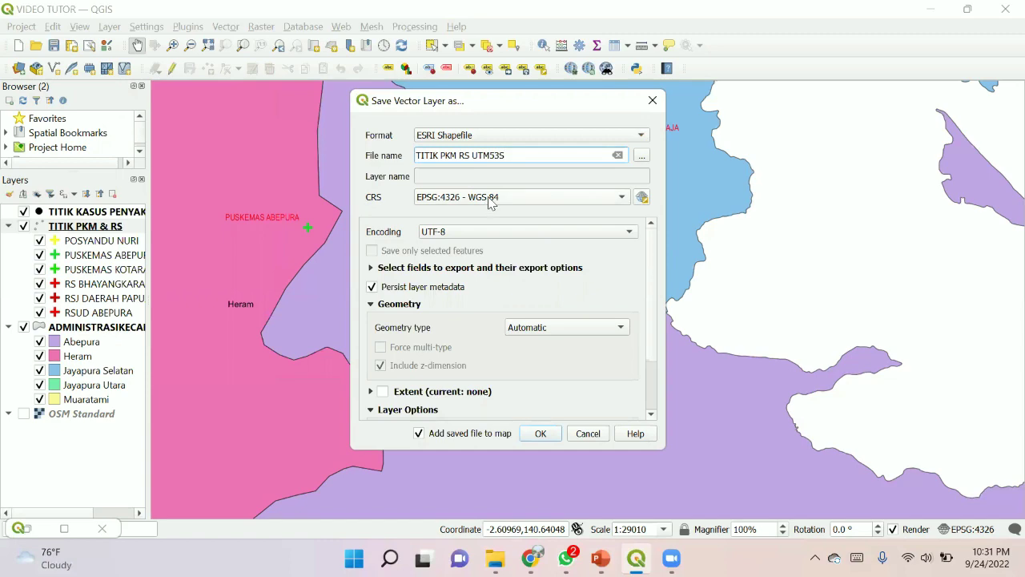
- Search the coordinate reference systems for UTM 53S and select WGS 84 / UTM zone 53S for the export
click(644, 198)
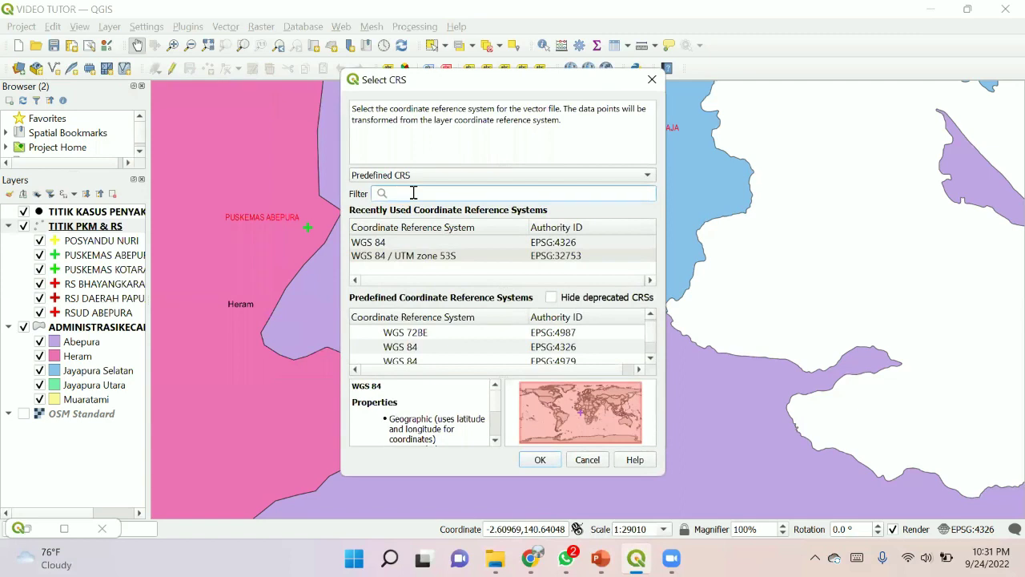
text(UTM)
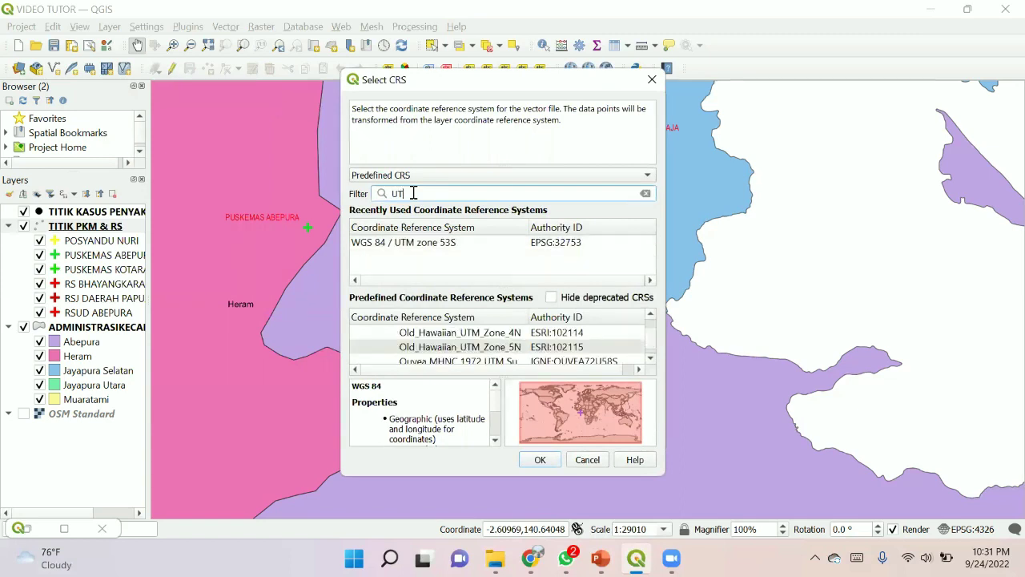
text( 53)
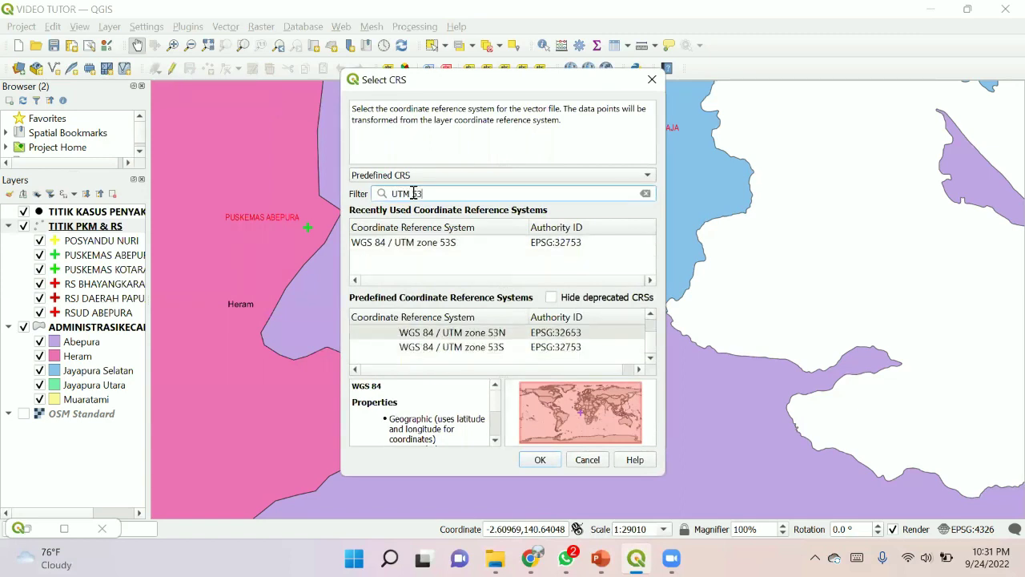
text(S)
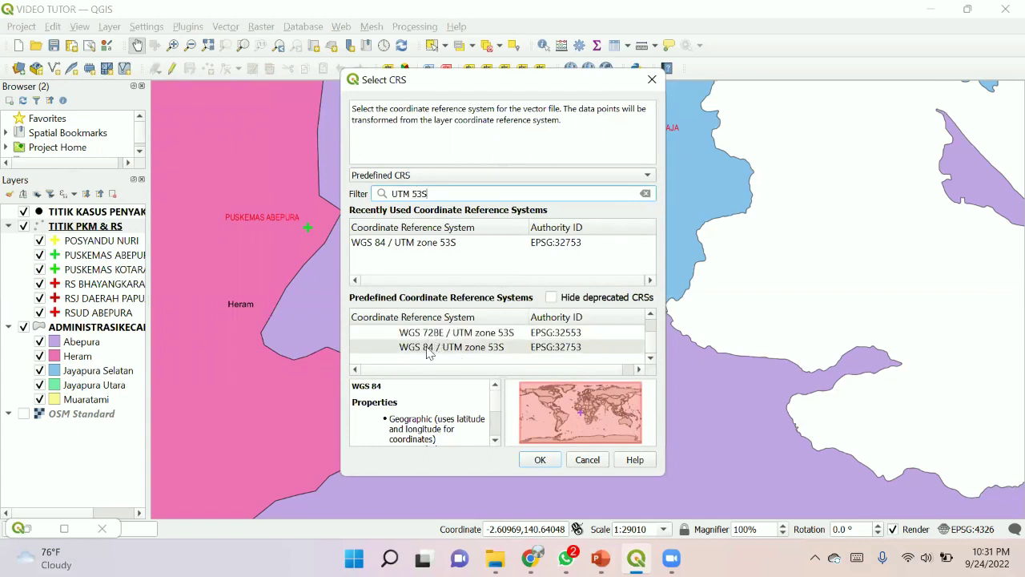
click(497, 352)
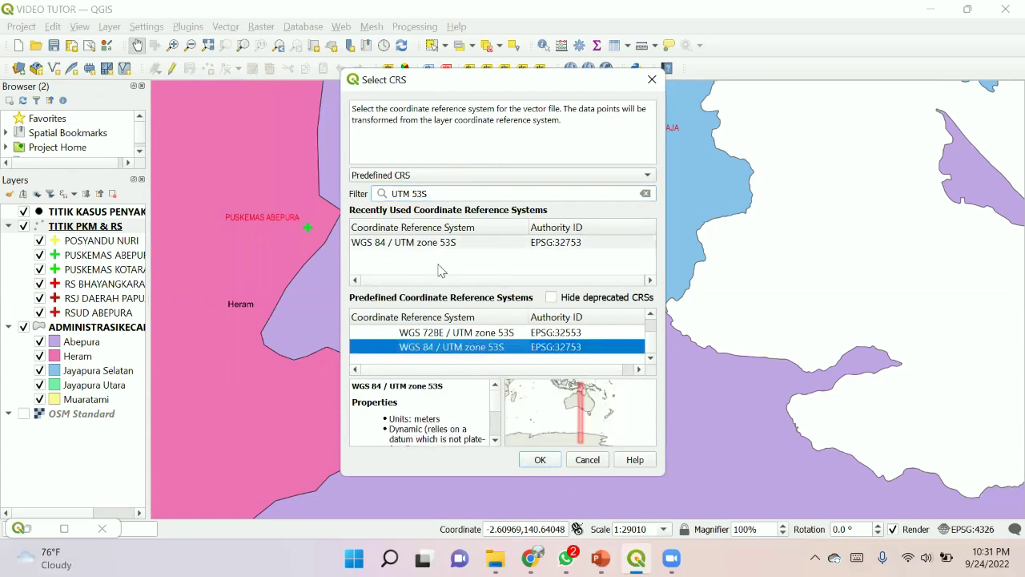
- Change the coordinate reference system filter to UTM 47S
click(431, 194)
key(Left)
key(BackSpace)
key(BackSpace)
text(47)
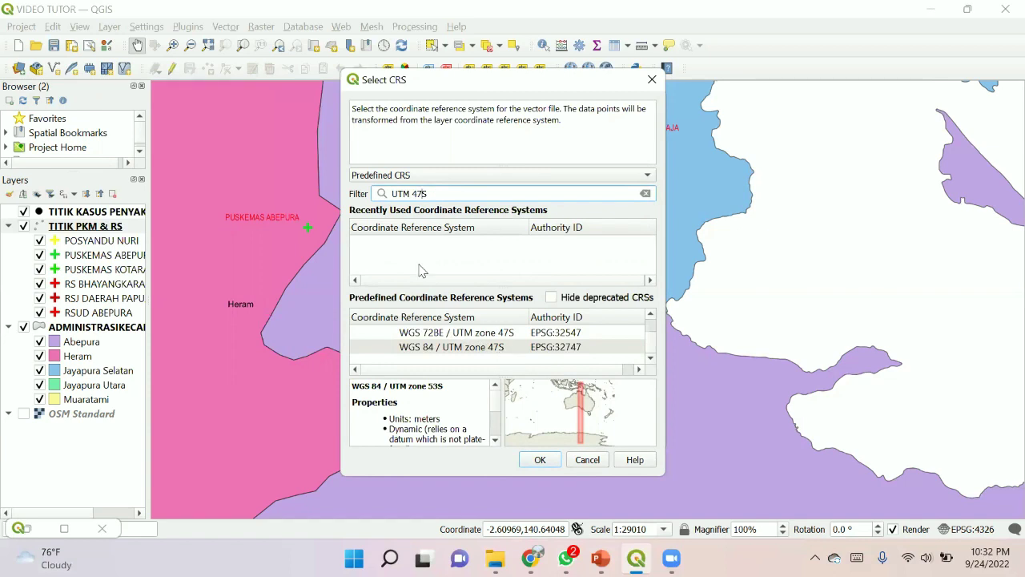
- Filter again for UTM 53S, confirm WGS 84 / UTM zone 53S as the CRS and complete the layer export
key(BackSpace)
key(BackSpace)
text(53)
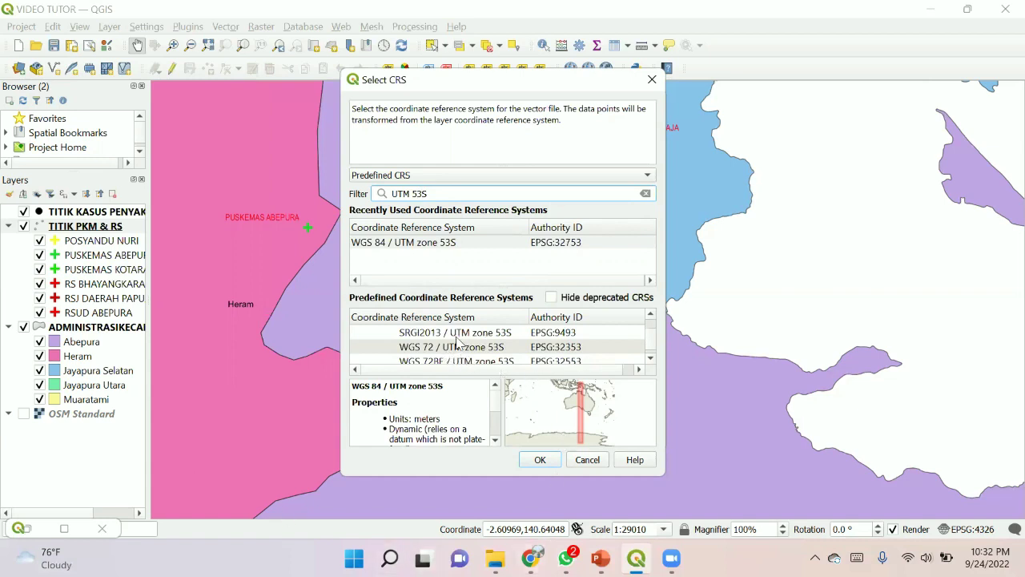
click(651, 358)
click(650, 359)
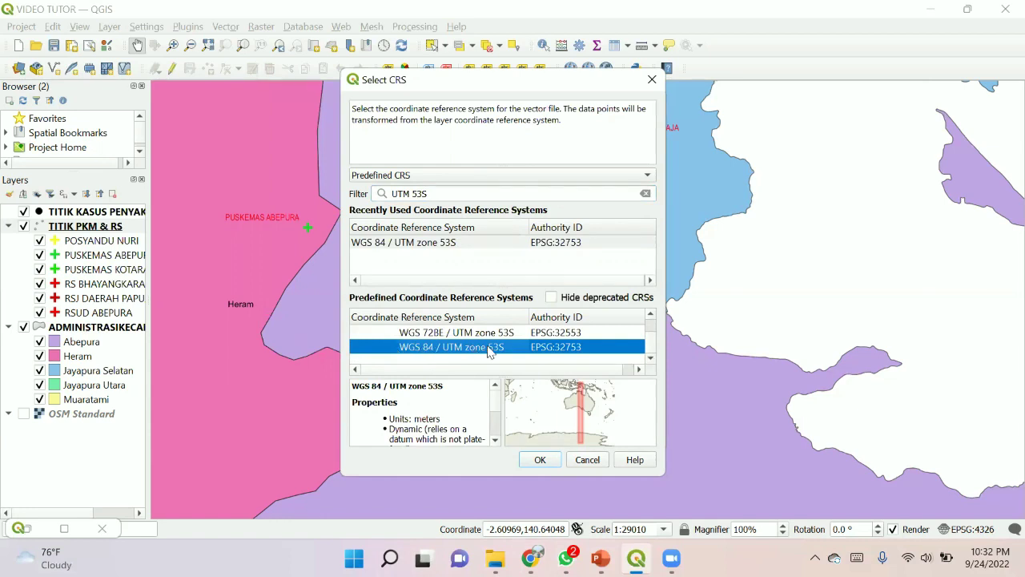
click(539, 459)
click(541, 433)
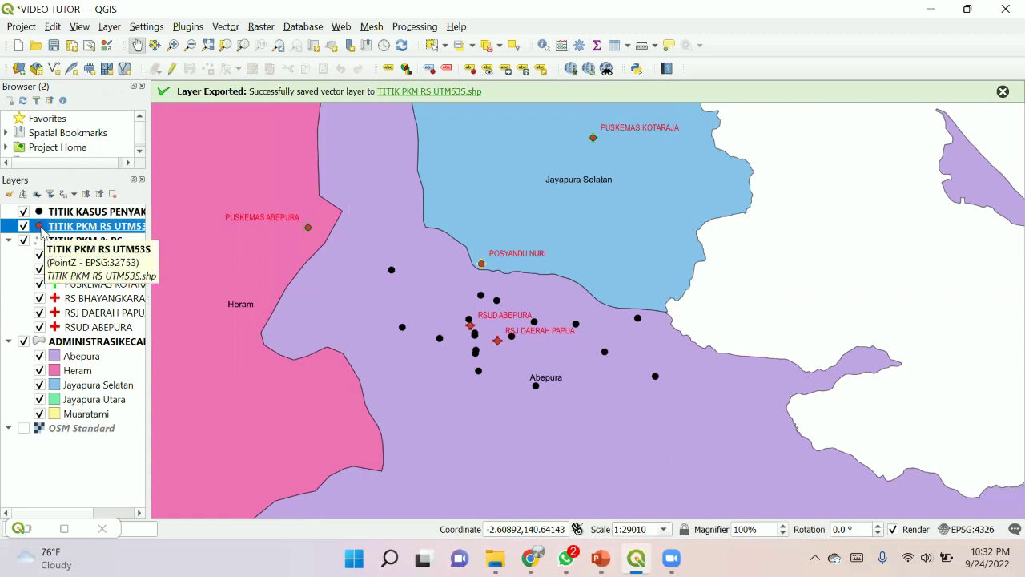
- Change the symbol layer type of the TITIK PKM RS UTM53S layer from a simple marker to SVG Marker
double_click(40, 228)
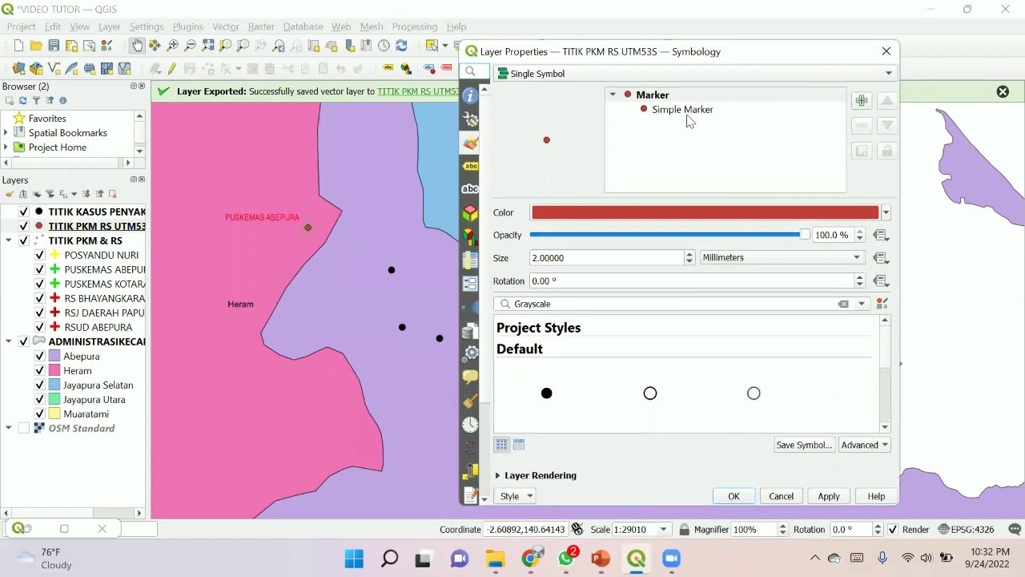
click(684, 111)
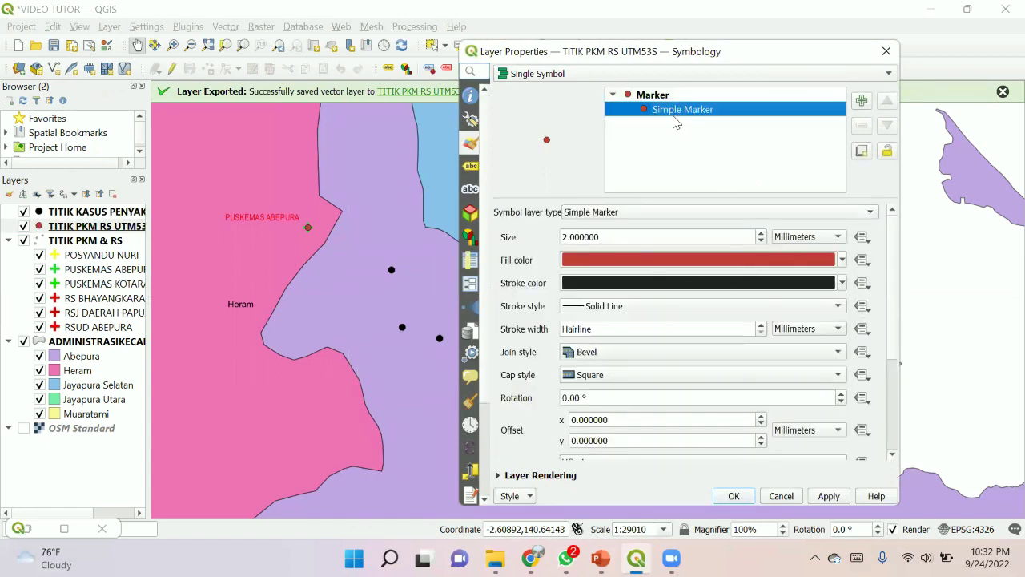
click(667, 212)
click(621, 228)
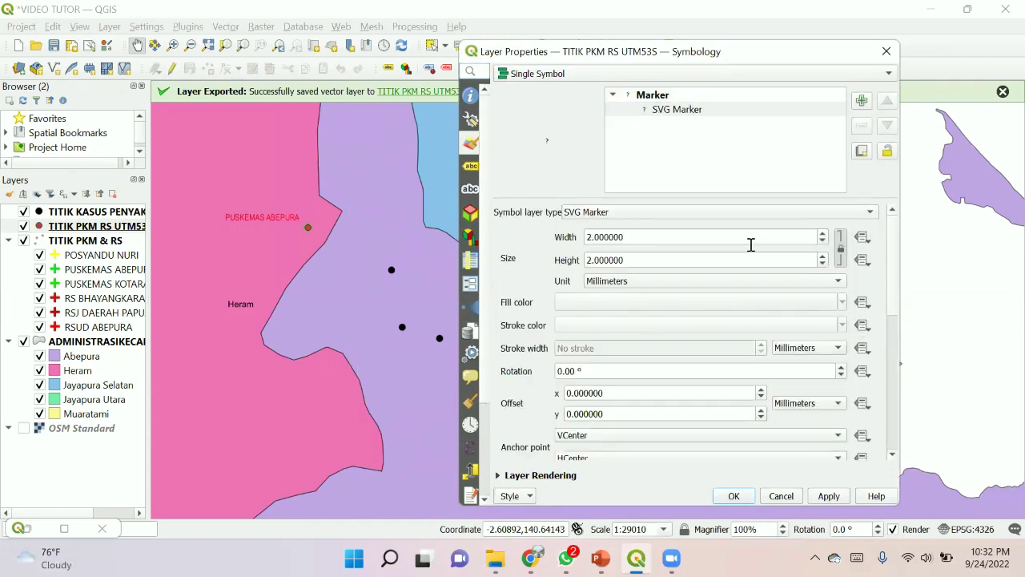
- Choose a plus-shaped cross from the health group of SVG images as the marker symbol
scroll(897, 370, down, 3)
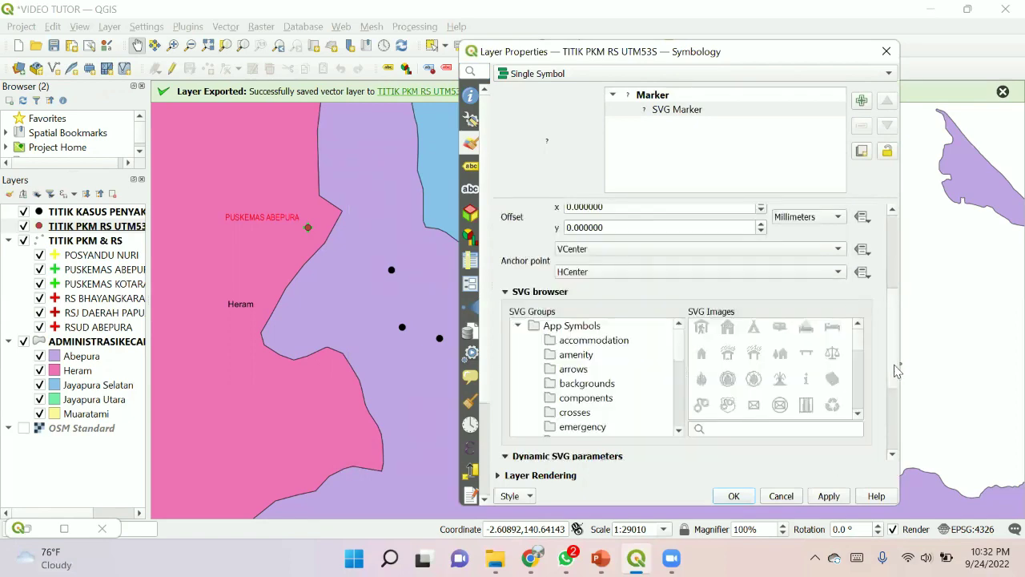
scroll(895, 401, down, 3)
scroll(895, 412, up, 2)
scroll(888, 432, down, 2)
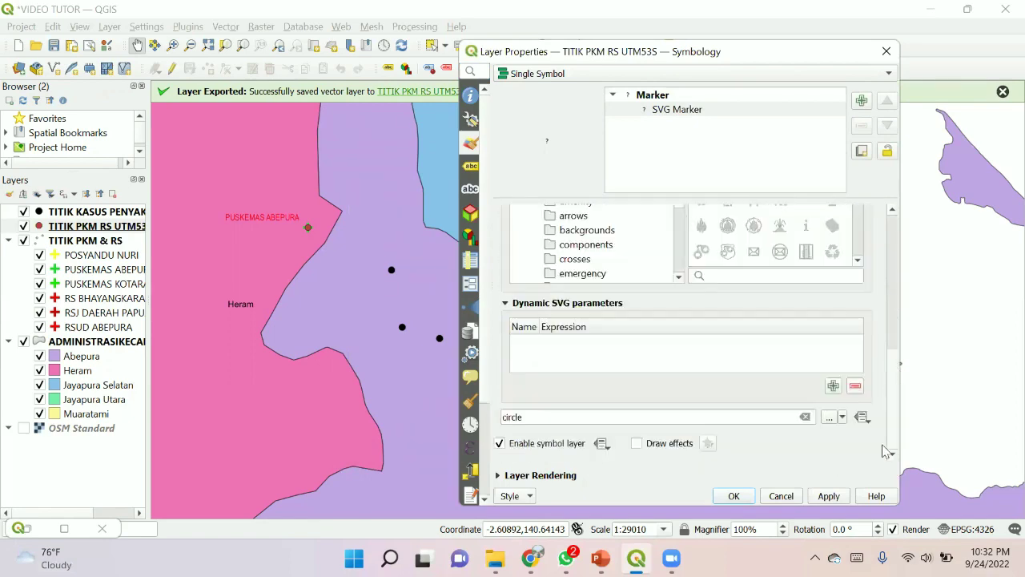
scroll(885, 451, up, 3)
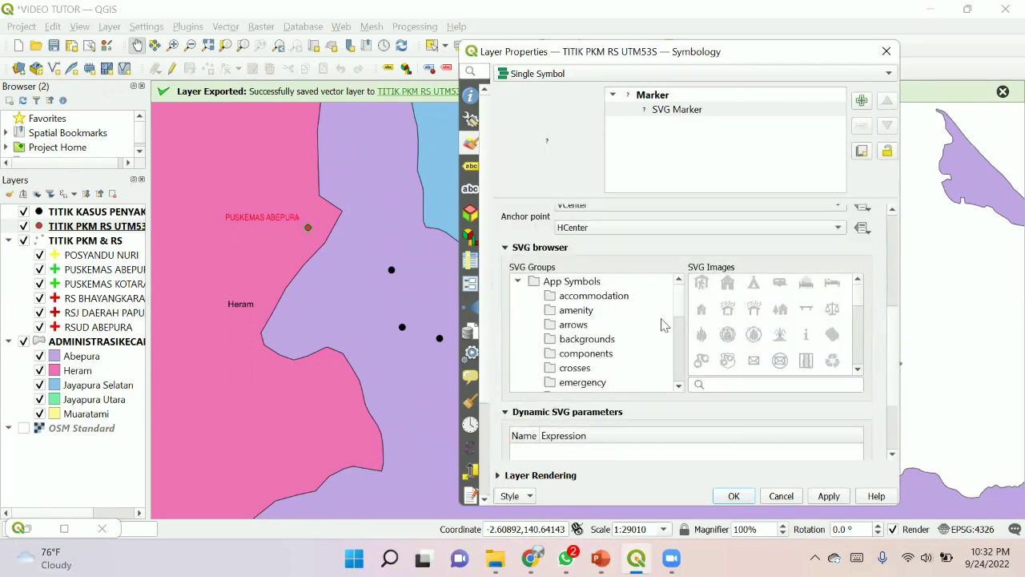
scroll(641, 336, down, 2)
click(575, 354)
click(753, 289)
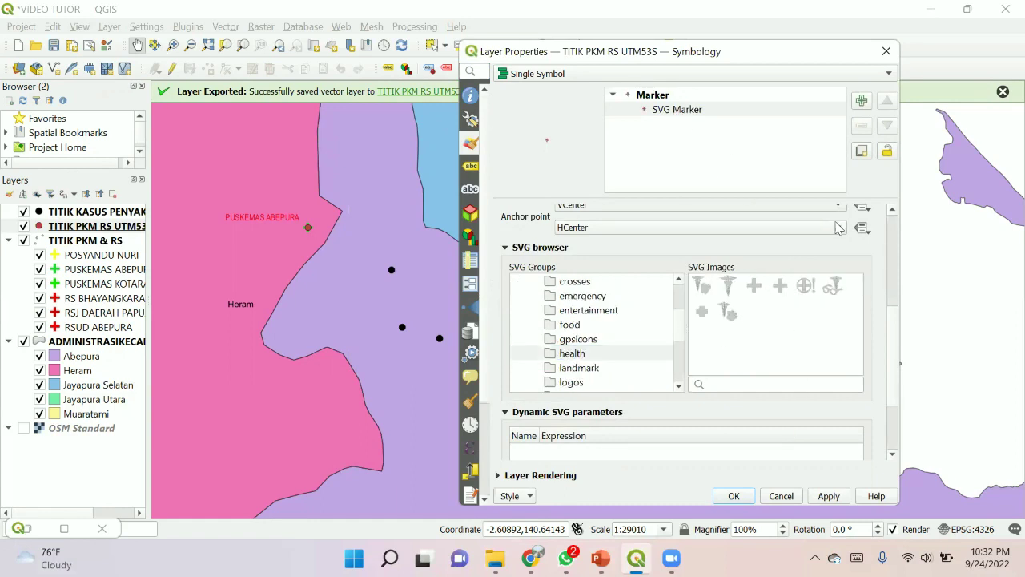
- Enlarge the cross marker to a width and height of 7.8 mm and apply the symbology to the layer
scroll(891, 299, up, 3)
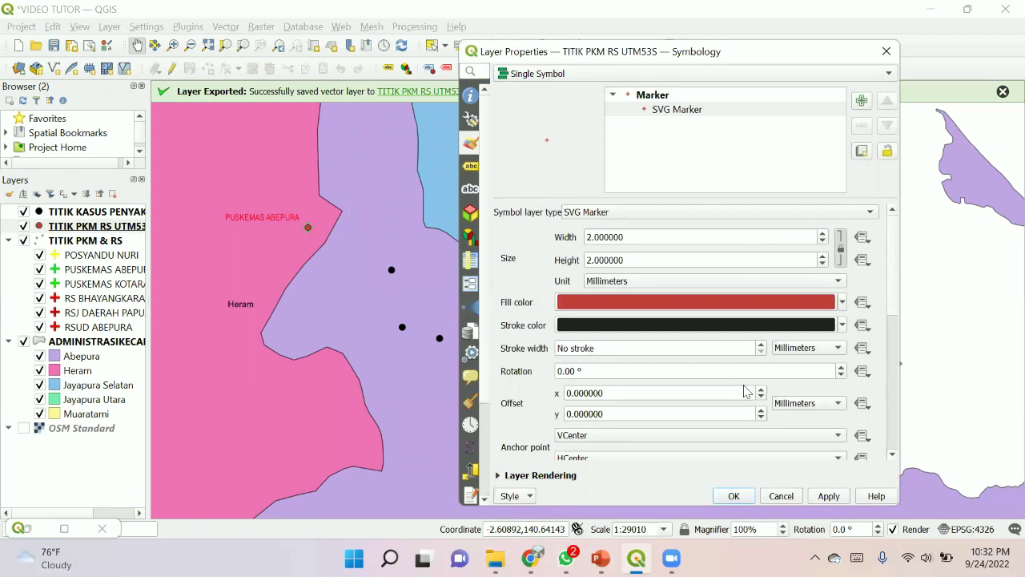
click(822, 233)
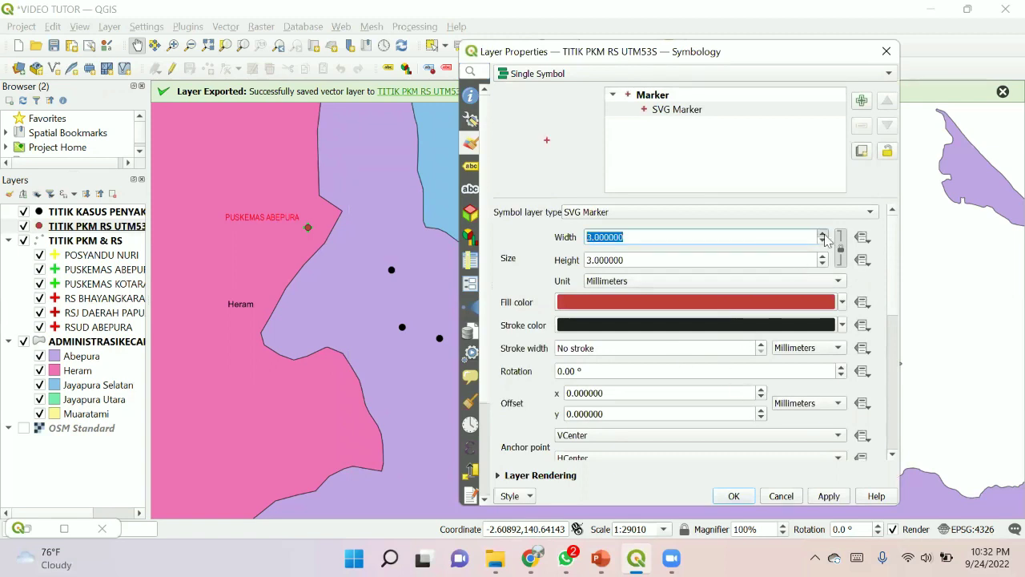
click(824, 233)
click(822, 233)
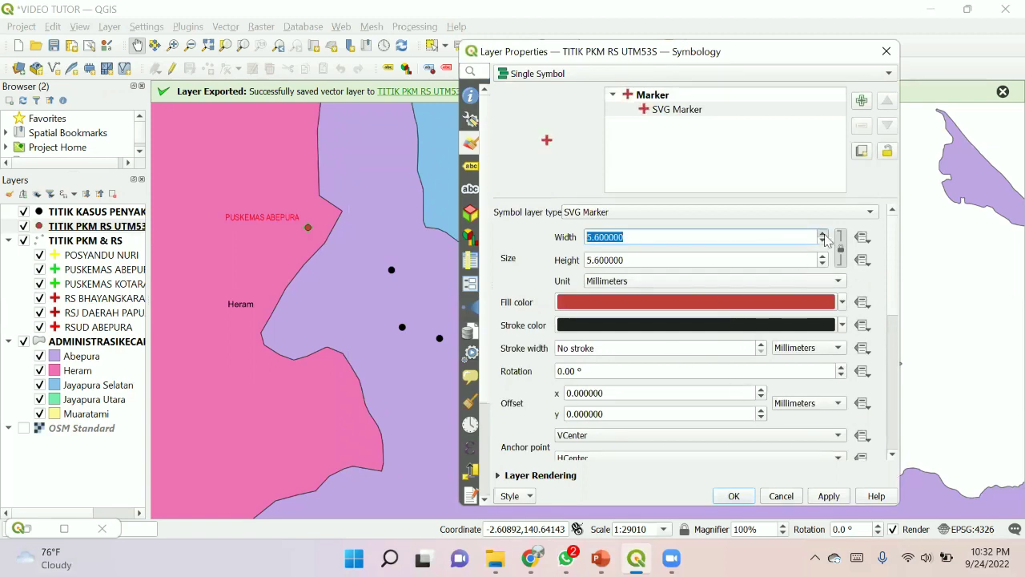
click(829, 495)
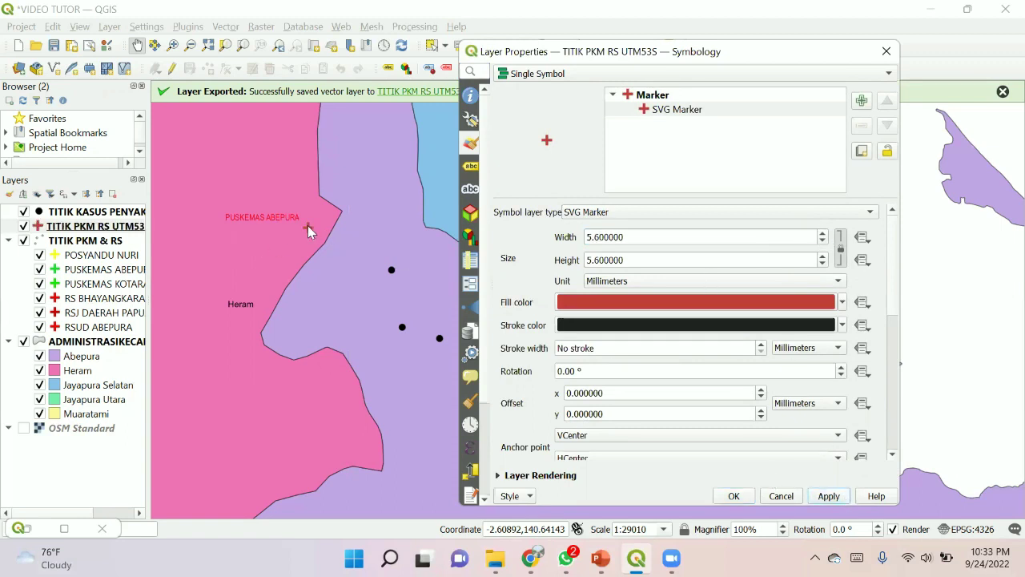
click(822, 234)
click(822, 234)
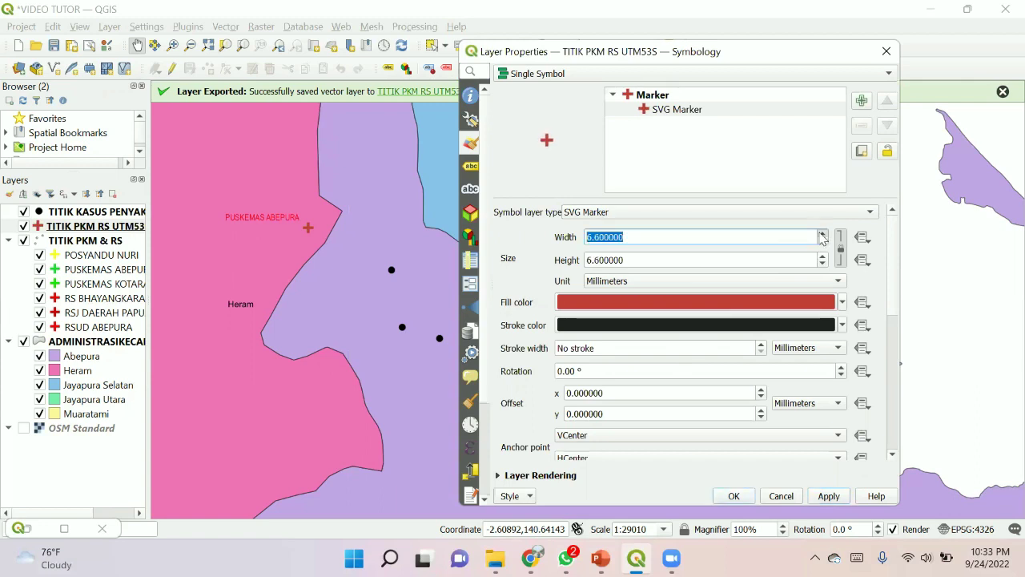
click(822, 234)
click(822, 234)
click(823, 233)
click(818, 496)
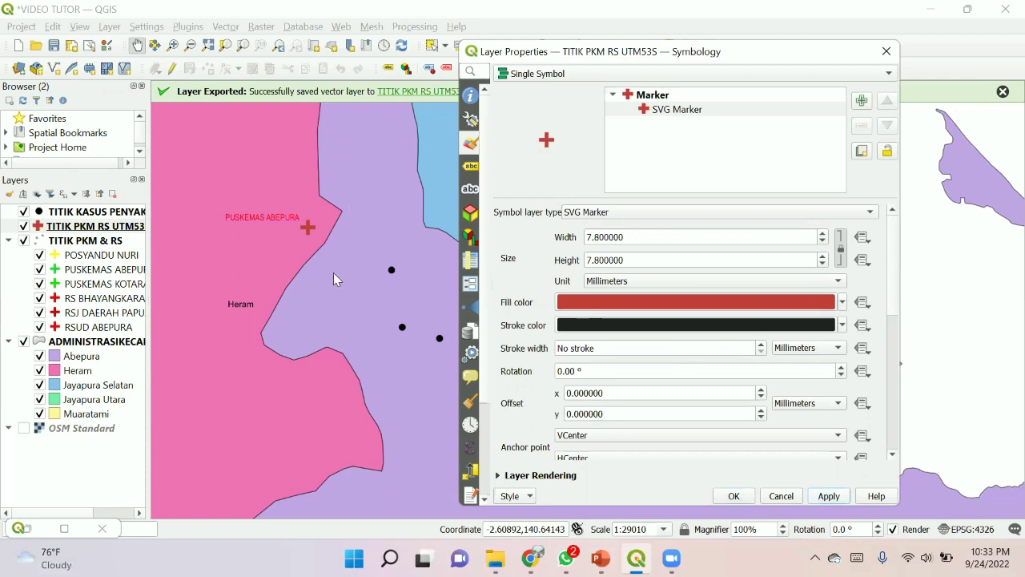
click(733, 496)
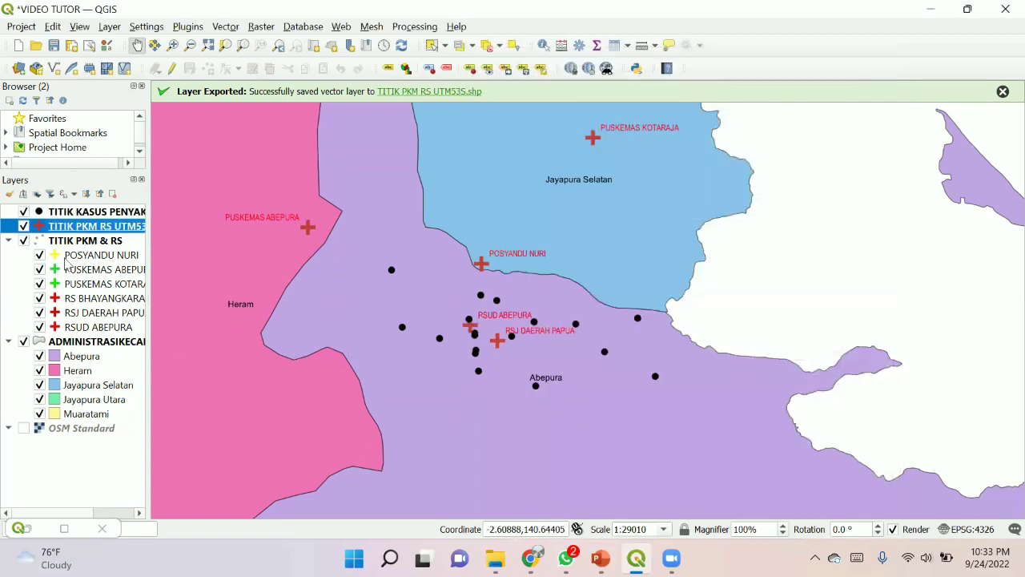
- Hide the original TITIK PKM & RS layer on the map
click(108, 243)
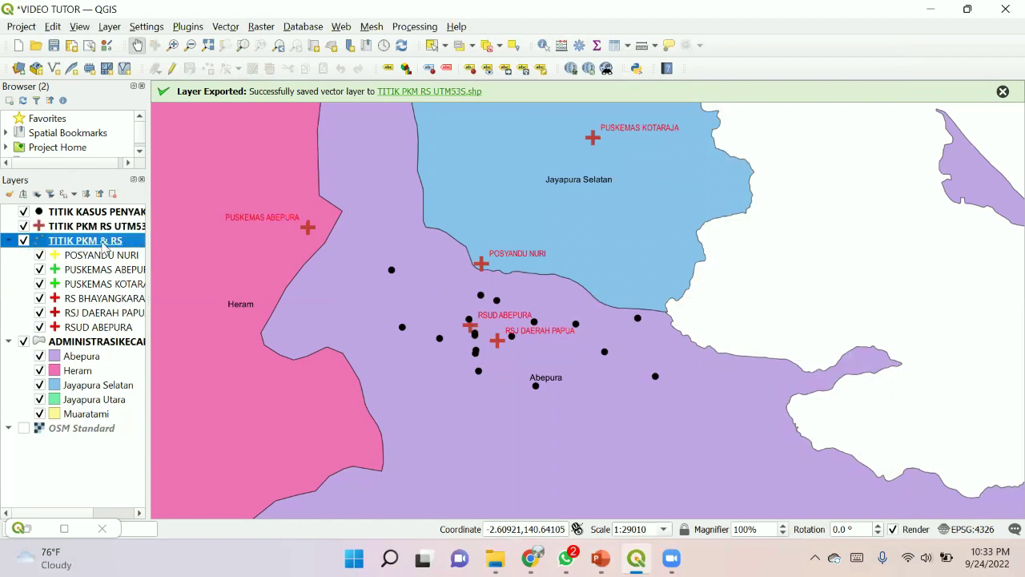
click(24, 241)
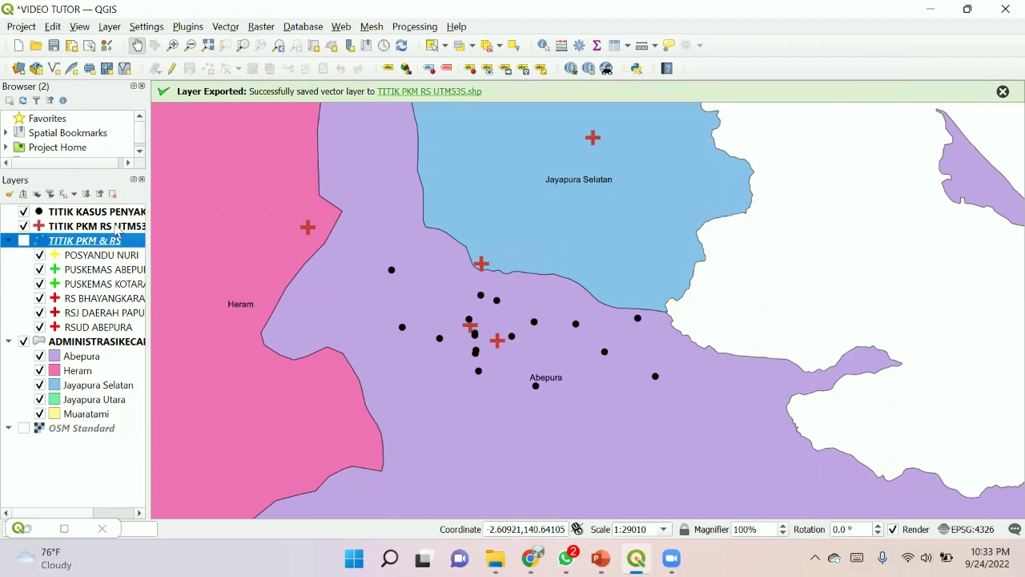
- Open the Buffer geoprocessing tool with the TITIK PKM RS UTM53S layer as its input
click(116, 228)
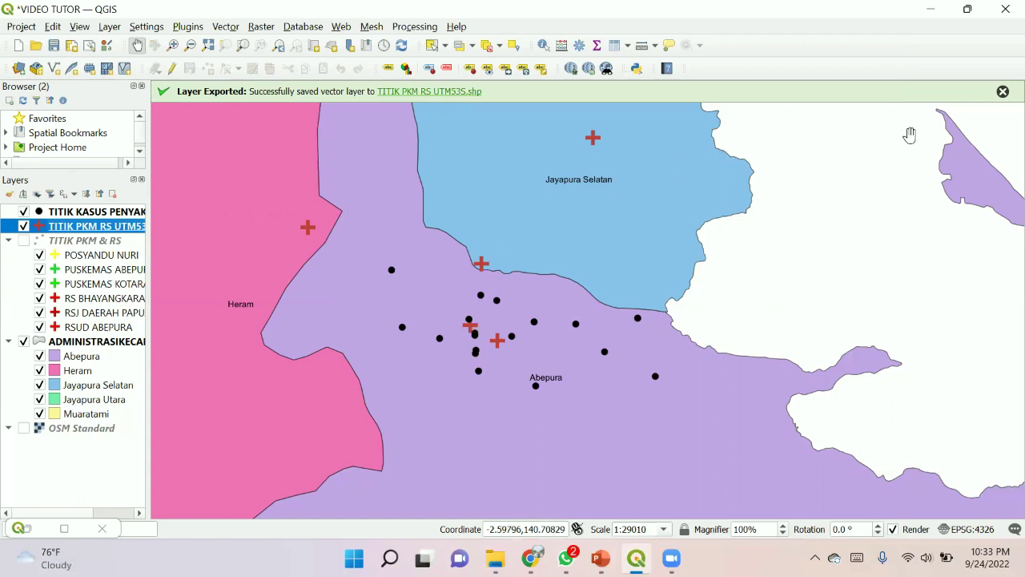
click(1001, 93)
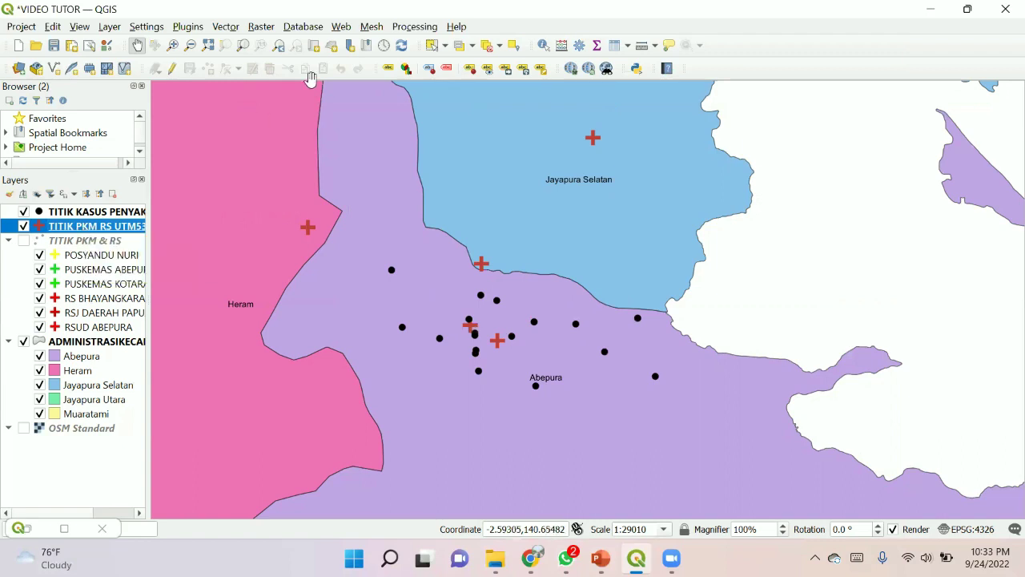
key(alt+o)
mouse_move(237, 50)
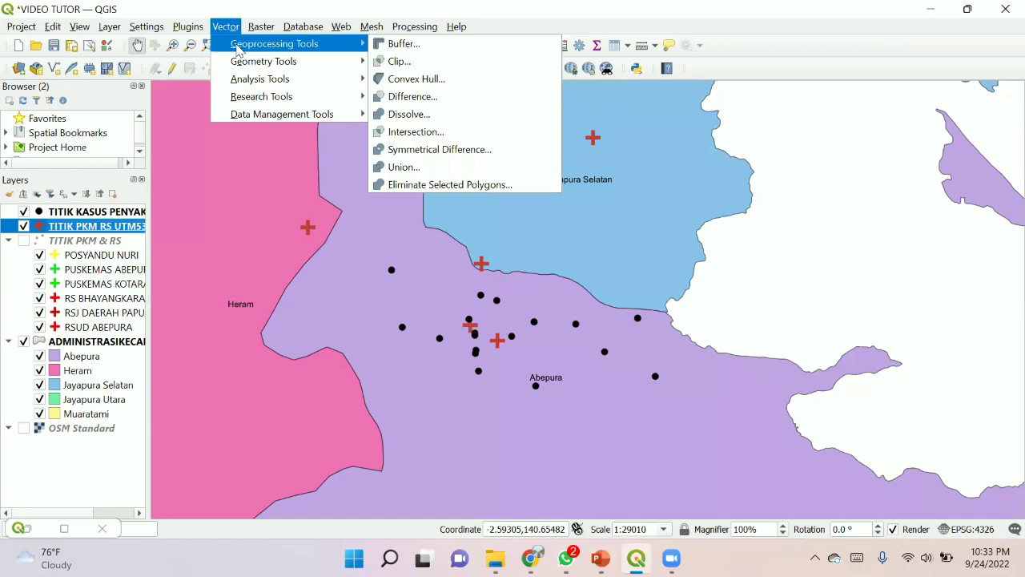
click(436, 48)
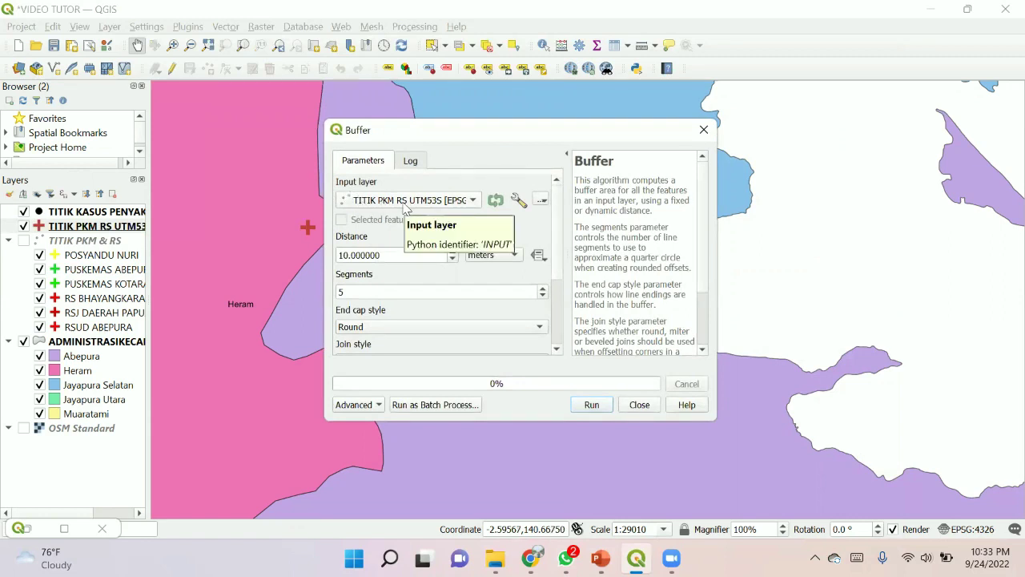
- Buffer the health facility points by 500 meters with the result dissolved, output to a temporary layer, and close the tool
click(385, 253)
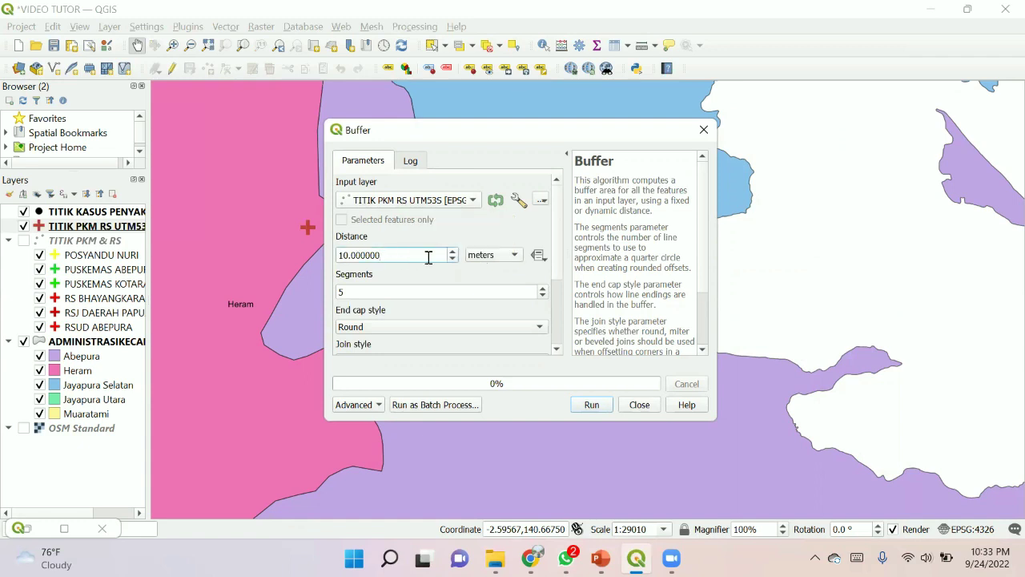
click(506, 261)
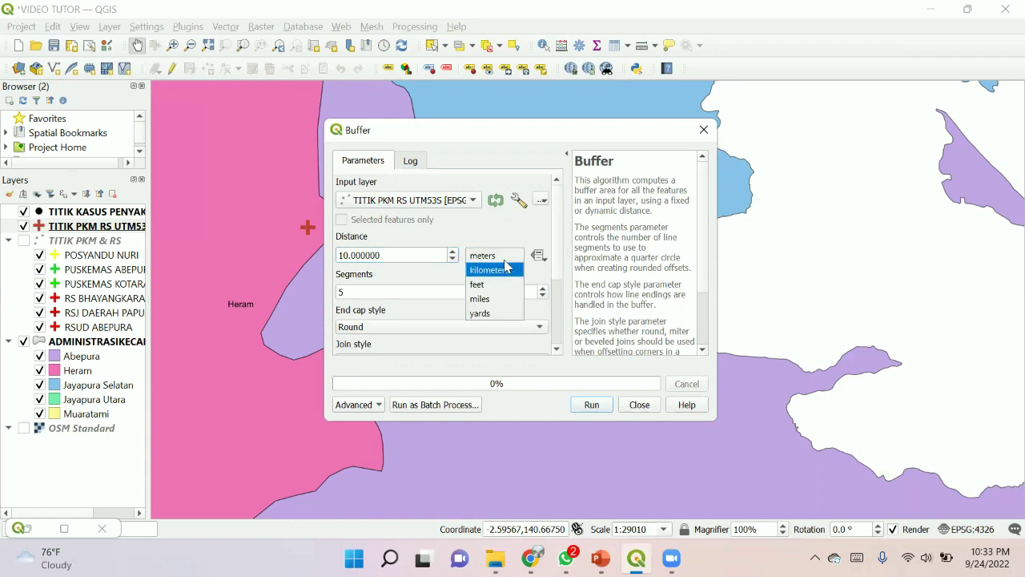
click(504, 258)
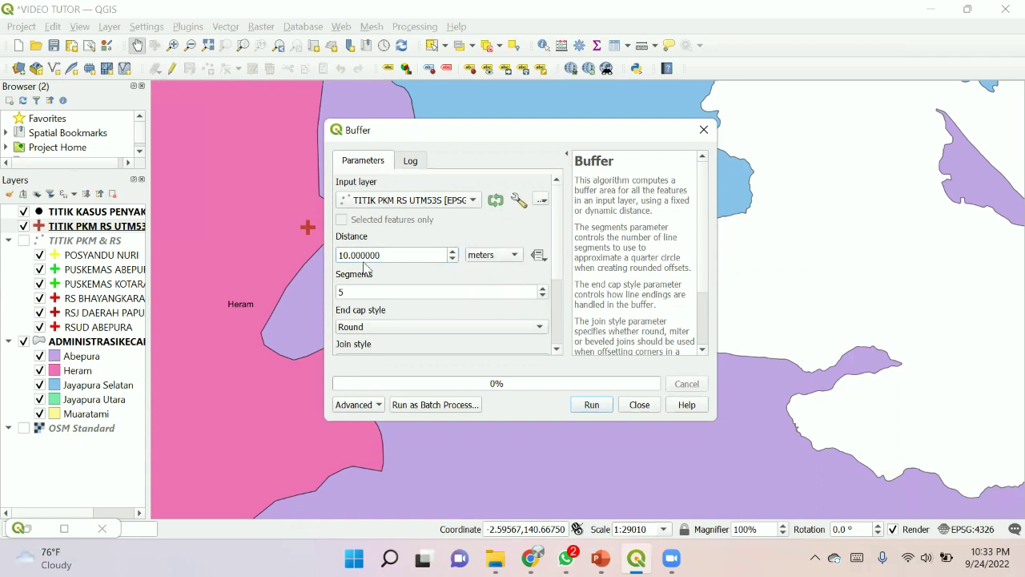
click(405, 255)
text(500)
drag(551, 261, 553, 330)
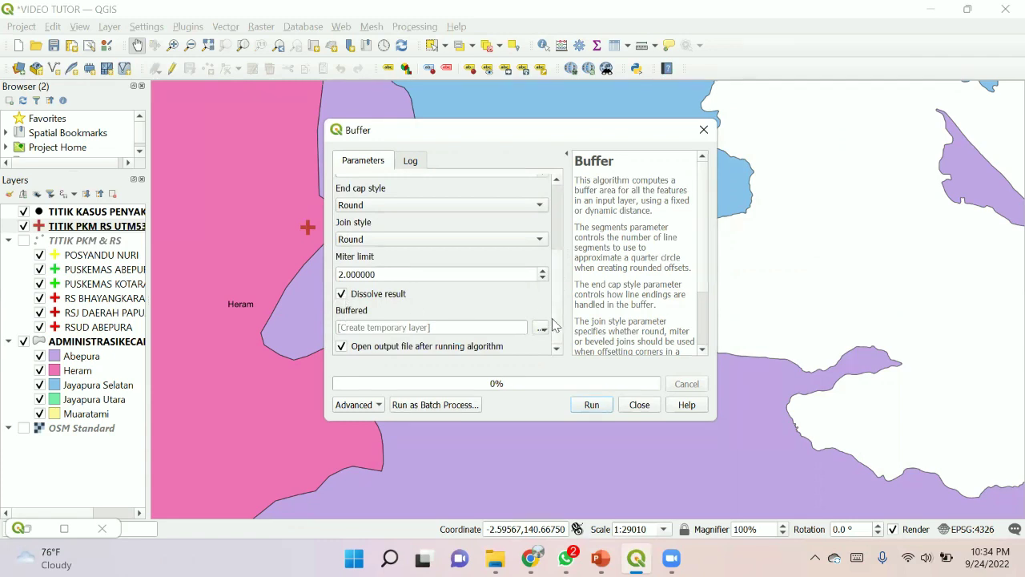
drag(556, 327, 526, 280)
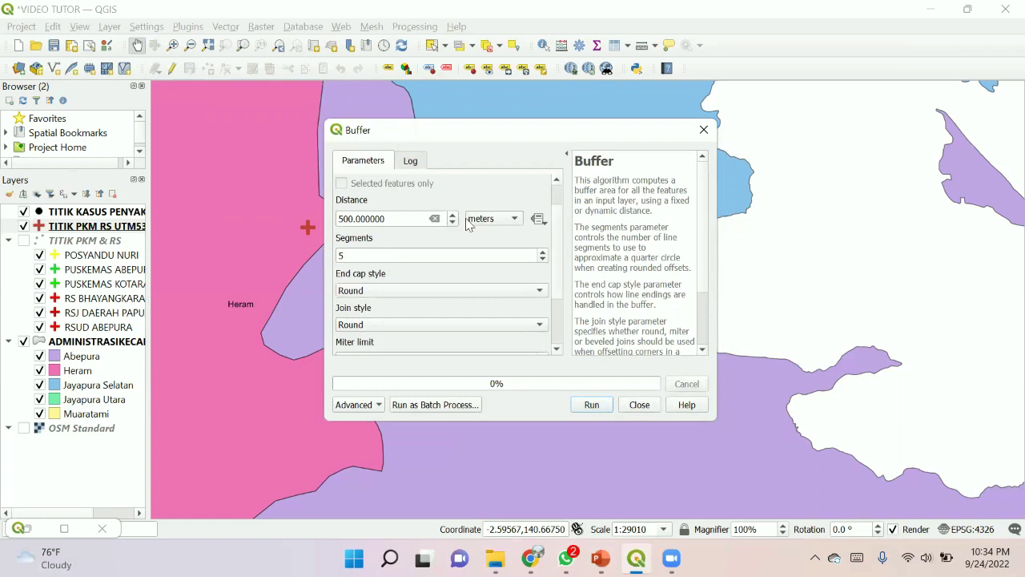
click(594, 406)
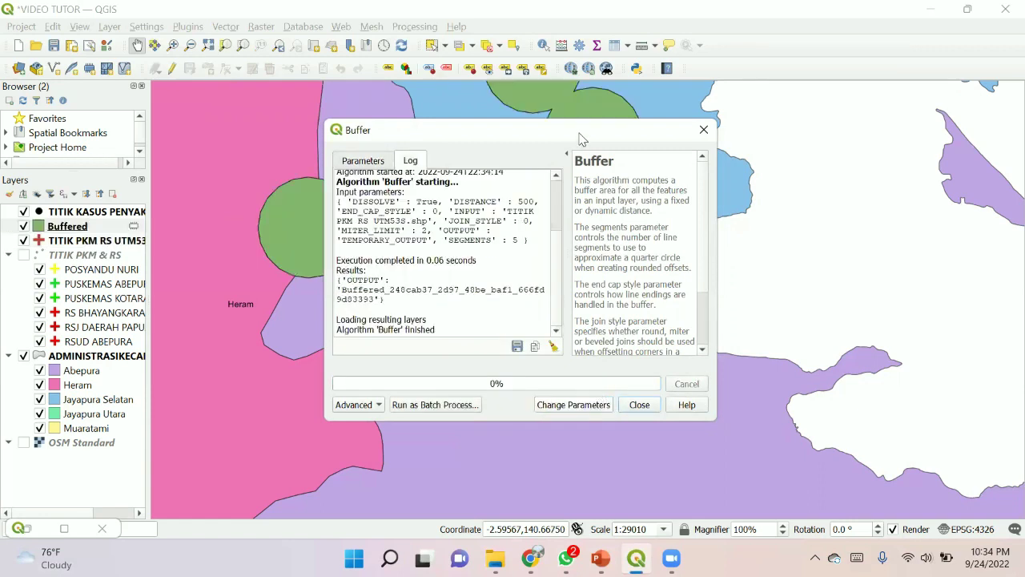
drag(580, 137, 530, 149)
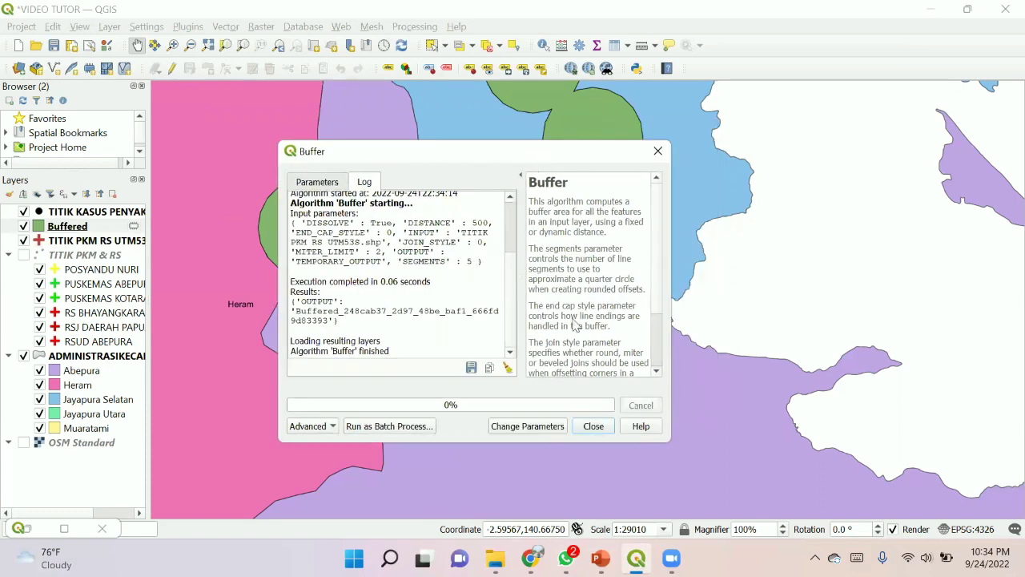
click(590, 425)
- Make the Buffered layer semi-transparent with an opacity of about 52.4% and apply its symbology
scroll(487, 301, down, 1)
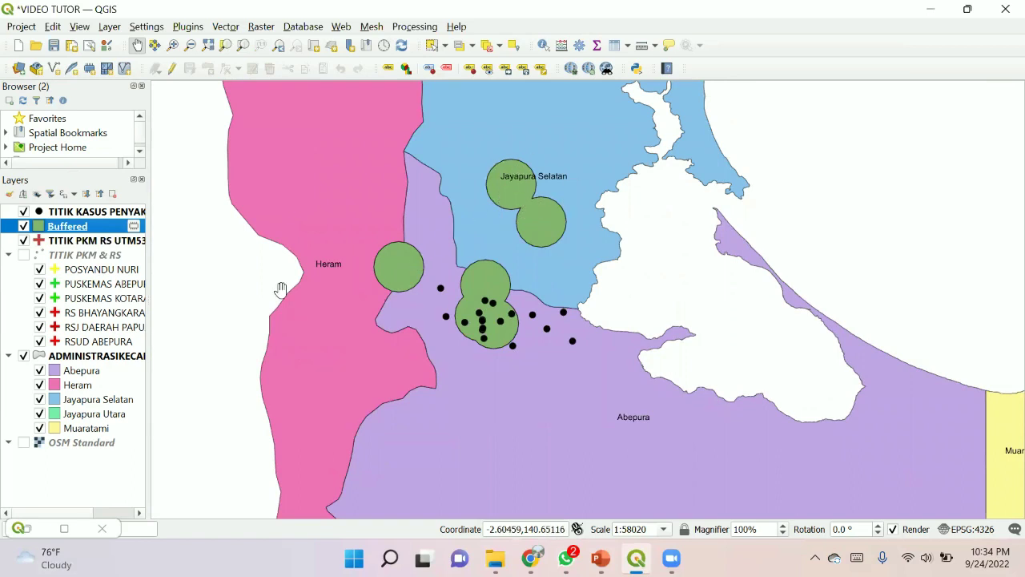
double_click(38, 231)
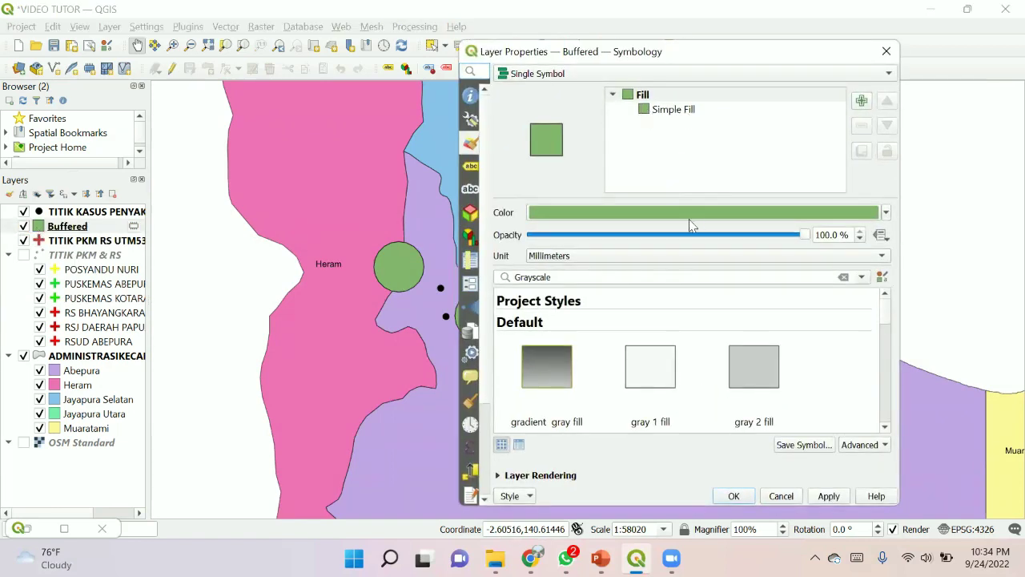
drag(803, 236, 644, 235)
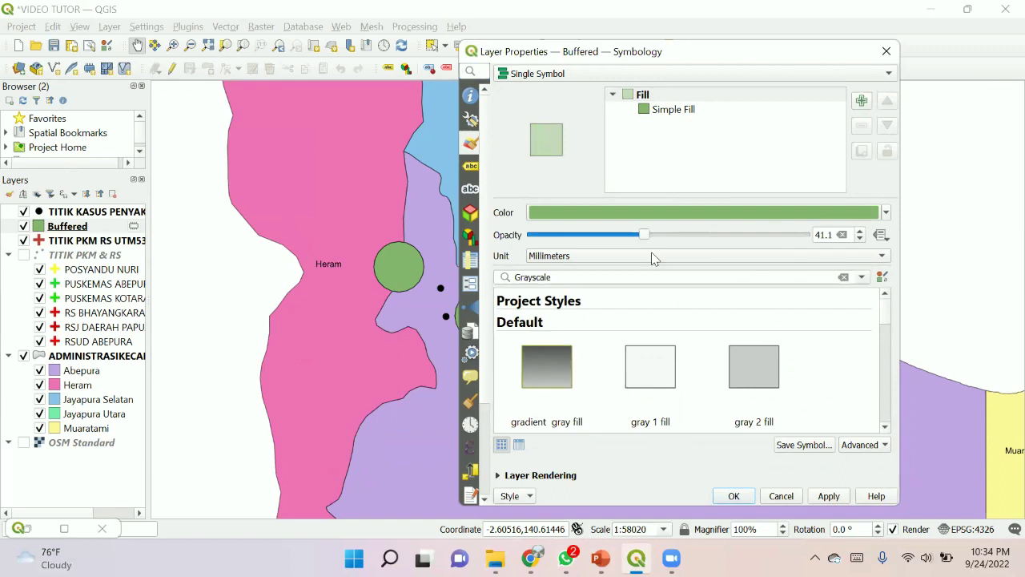
click(829, 496)
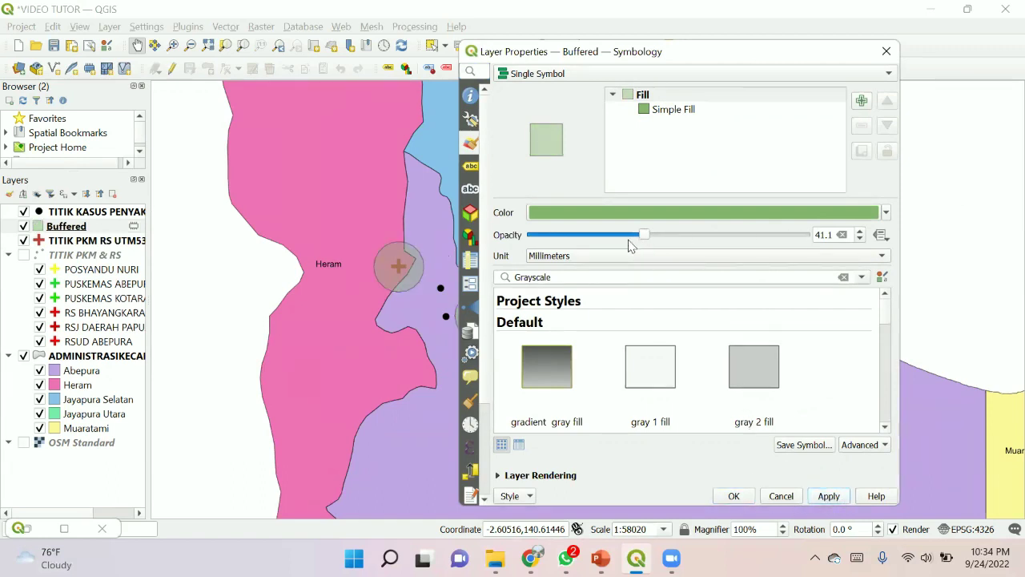
drag(645, 236, 651, 236)
click(829, 496)
drag(652, 235, 673, 236)
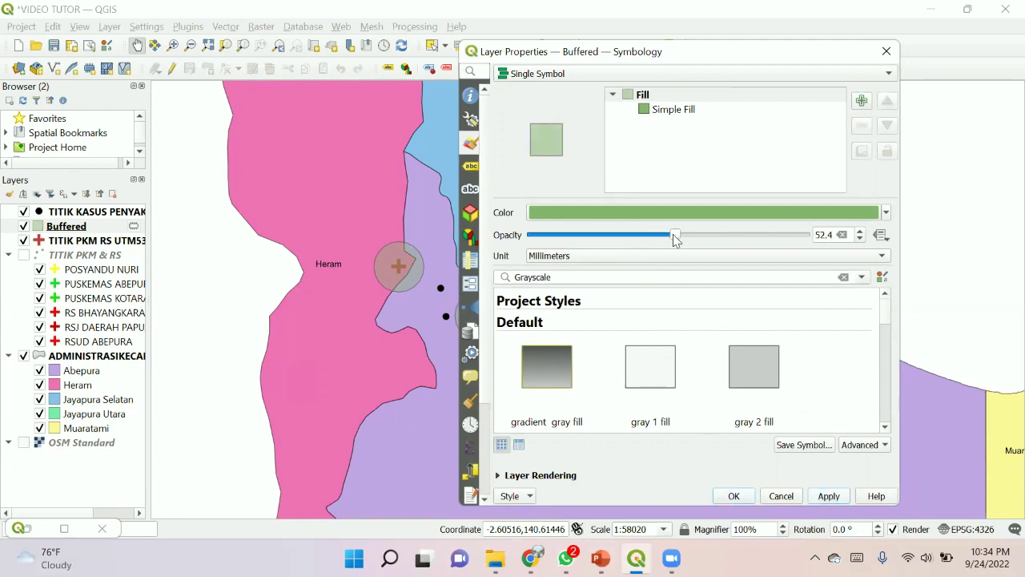
click(827, 495)
click(733, 496)
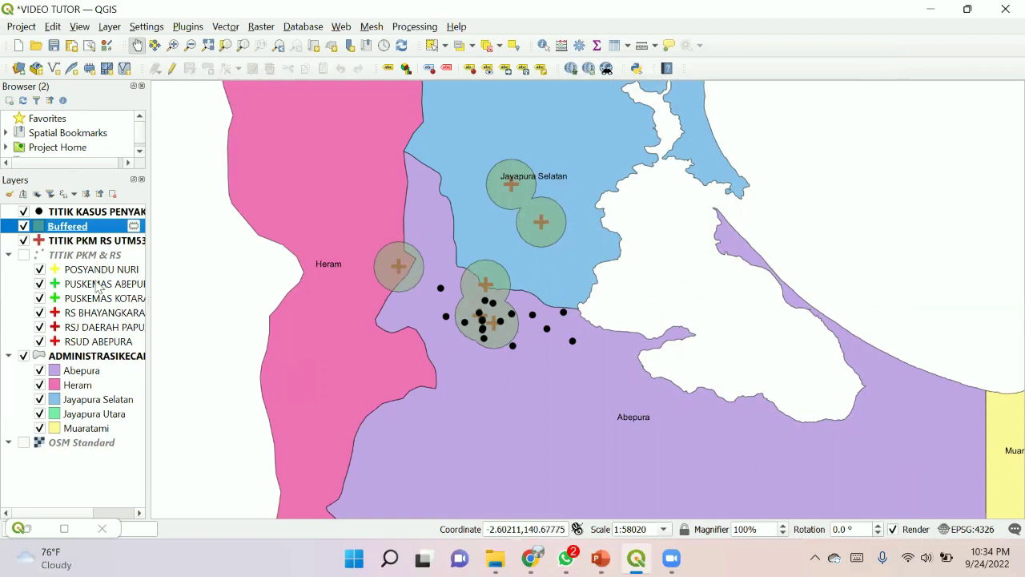
- Turn on single labels for the TITIK PKM RS UTM53S layer using the Name field
click(80, 240)
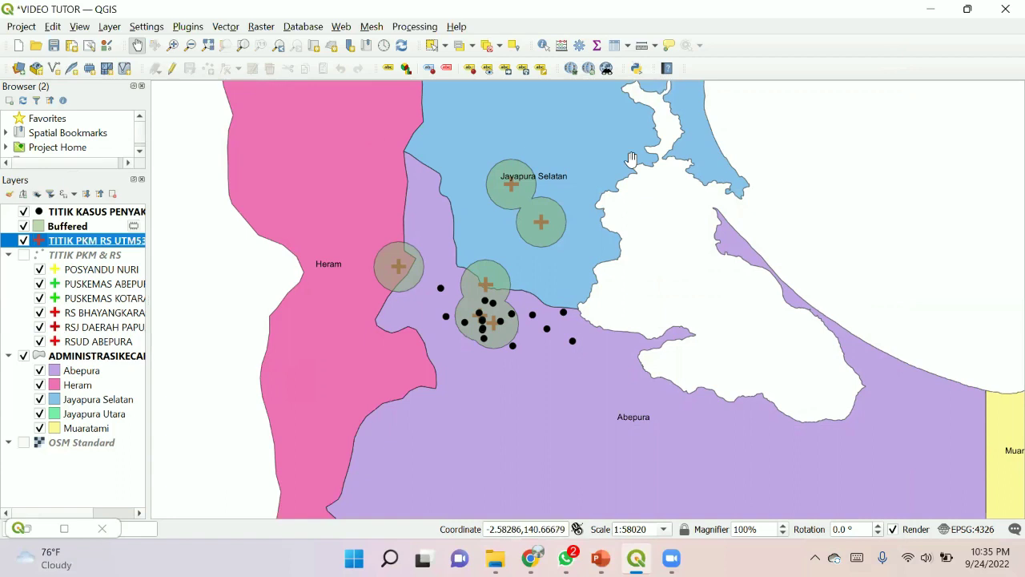
click(377, 76)
click(921, 130)
click(901, 142)
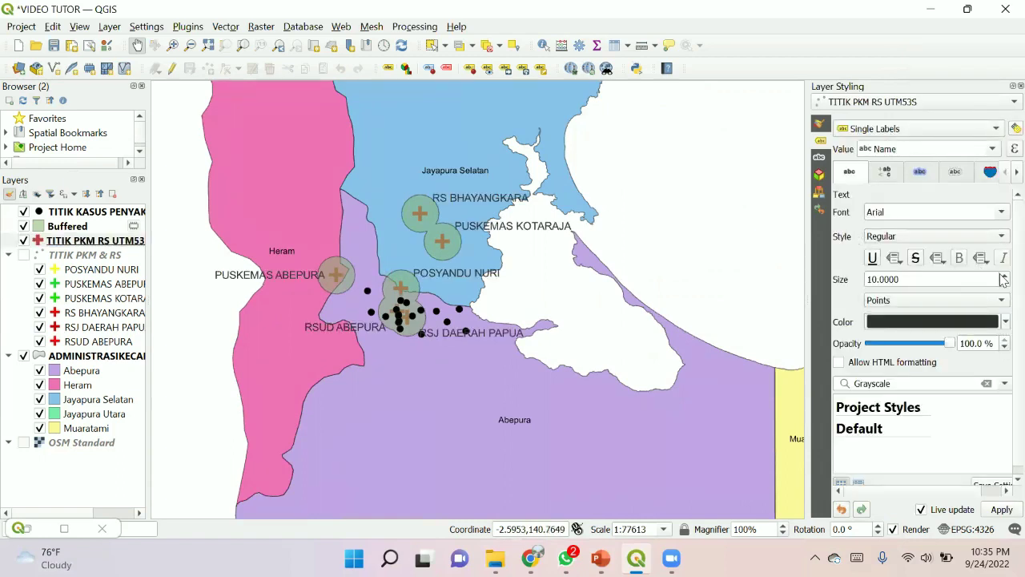
- Reduce the health facility label text to 7 points and colour it red
click(1003, 284)
click(1003, 285)
click(1003, 284)
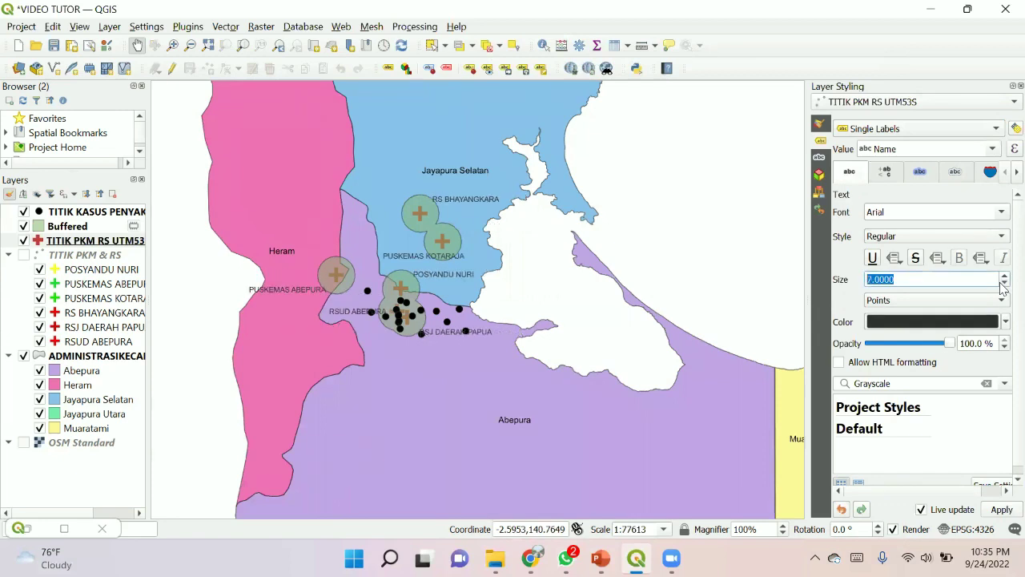
click(929, 322)
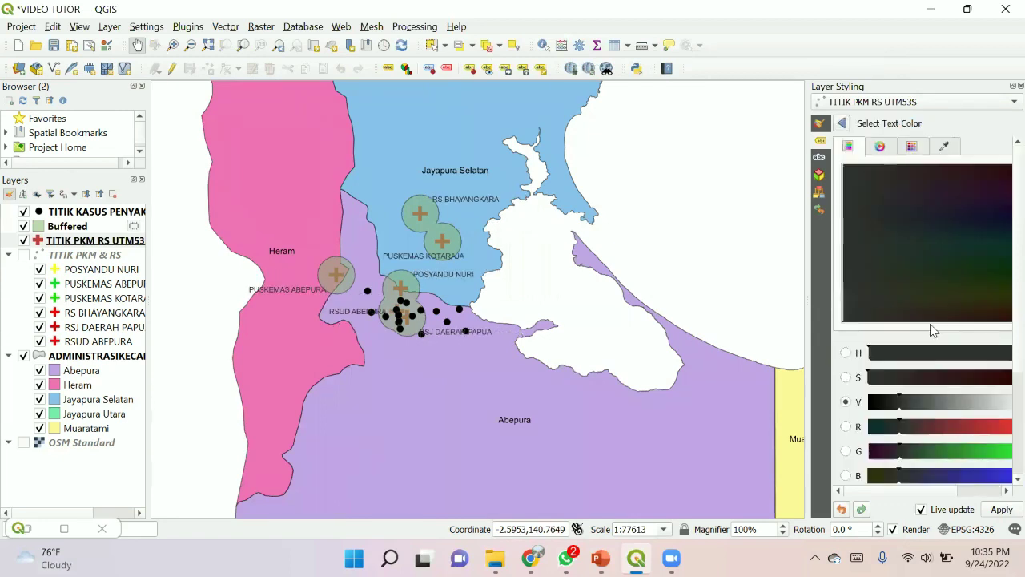
click(1001, 425)
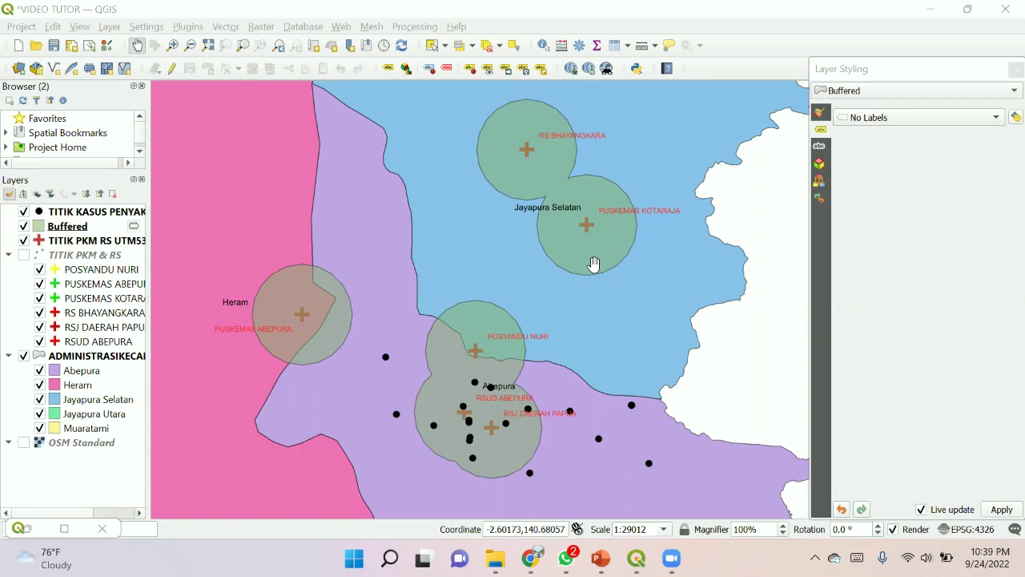
- Measure the buffer radius from the PUSKEMAS ABEPURA marker to the edge of its circle
drag(605, 396, 477, 283)
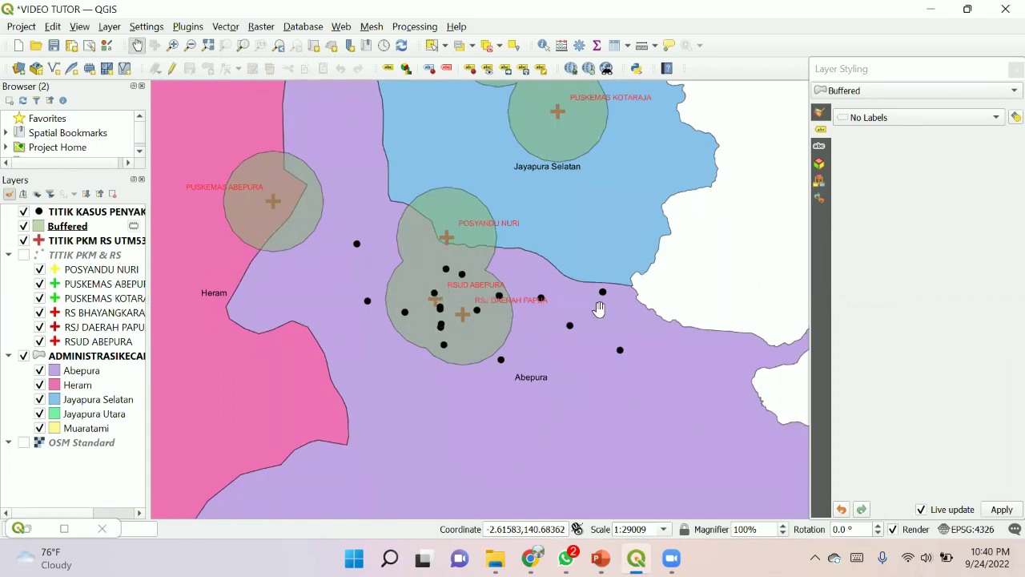
drag(613, 224, 608, 288)
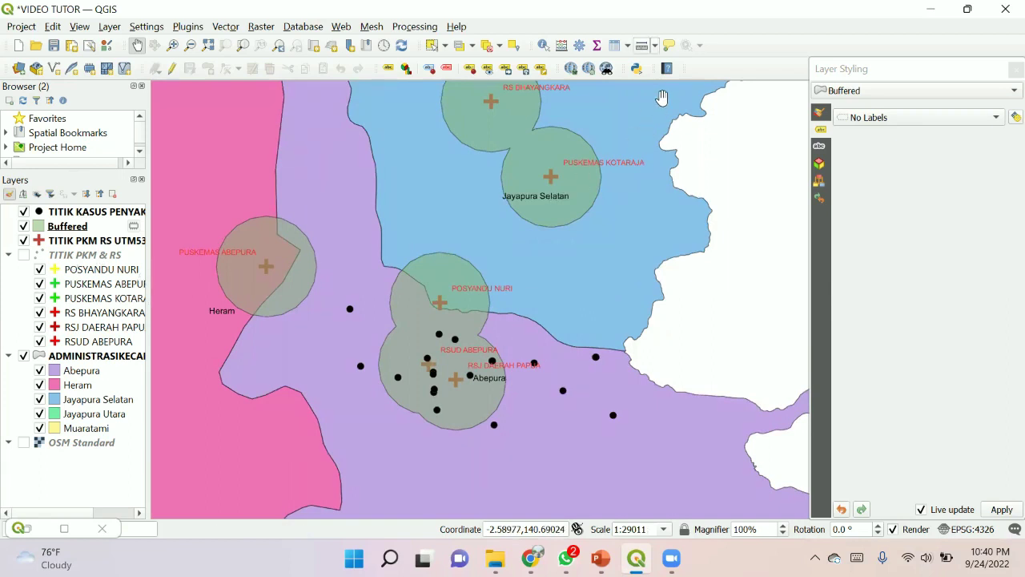
key(ctrl+shift+m)
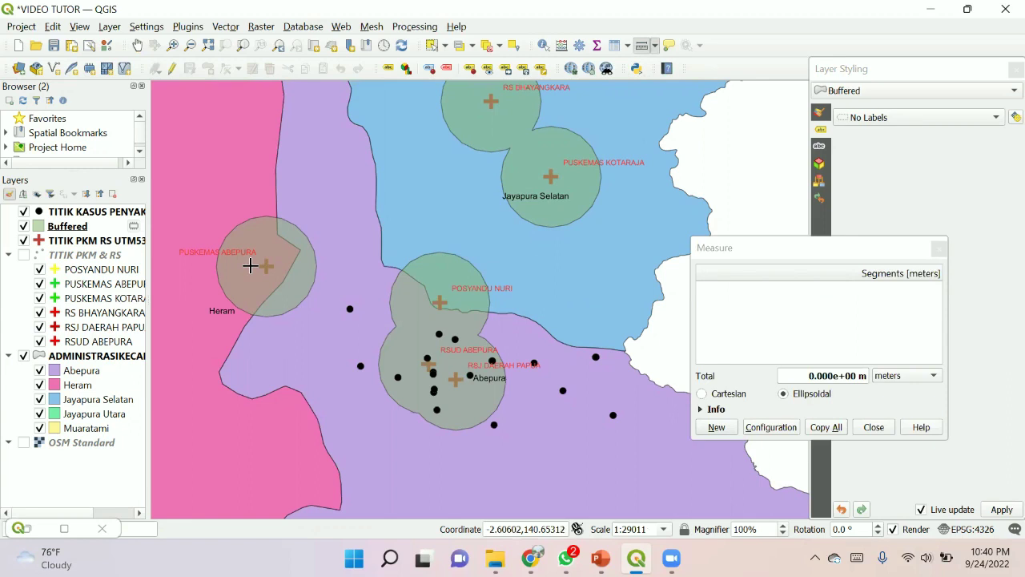
scroll(270, 280, up, 1)
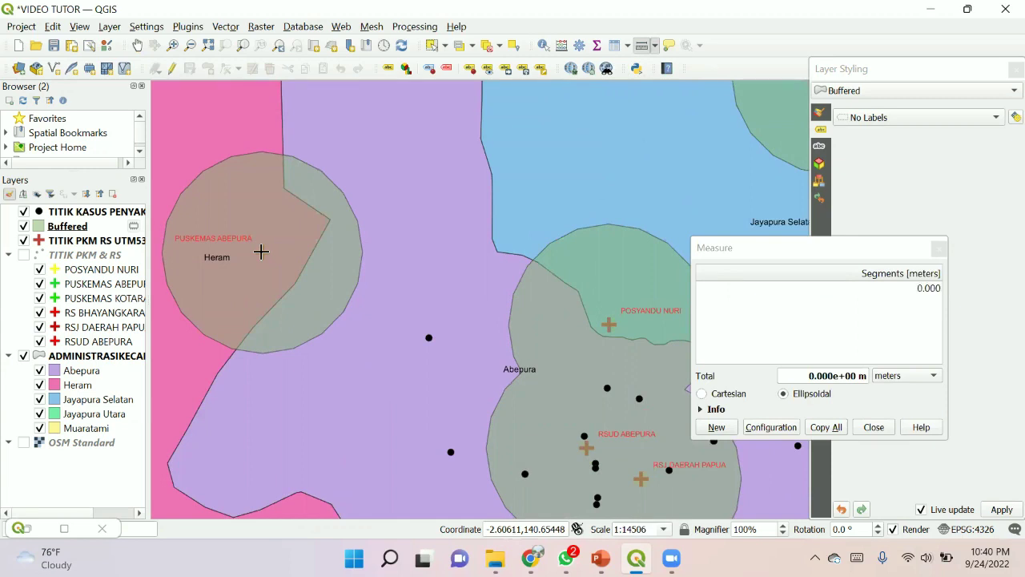
click(364, 251)
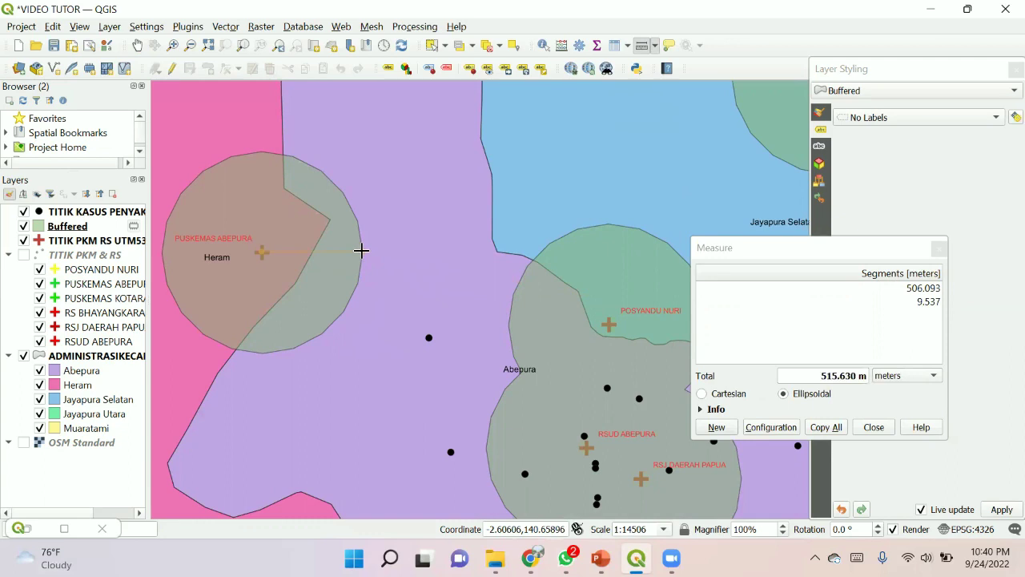
click(874, 427)
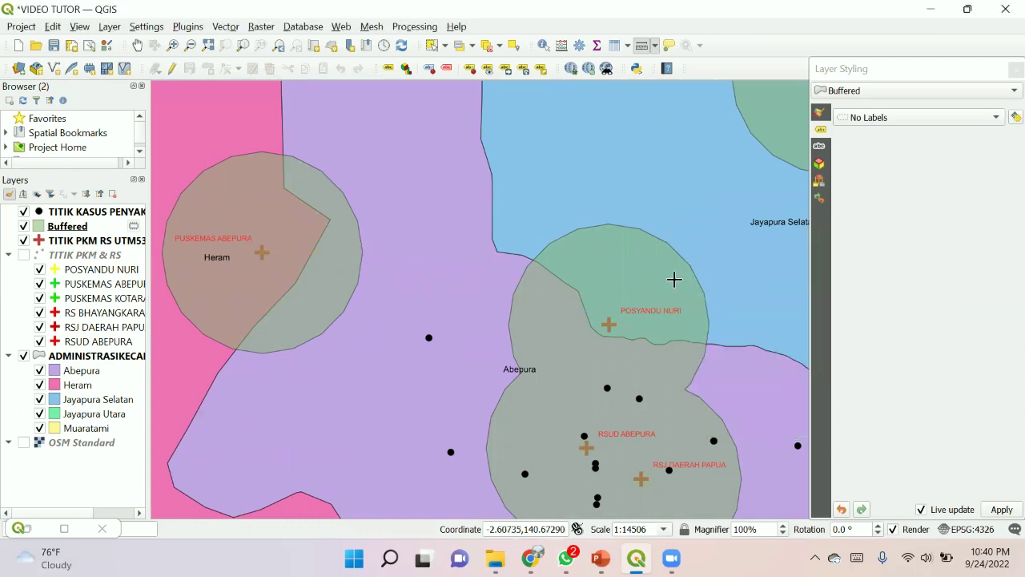
- Measure the distance from the RSUD ABEPURA marker to the western edge of the merged buffer
scroll(672, 277, up, 1)
click(137, 45)
drag(597, 304, 413, 221)
scroll(457, 393, down, 1)
drag(526, 474, 665, 328)
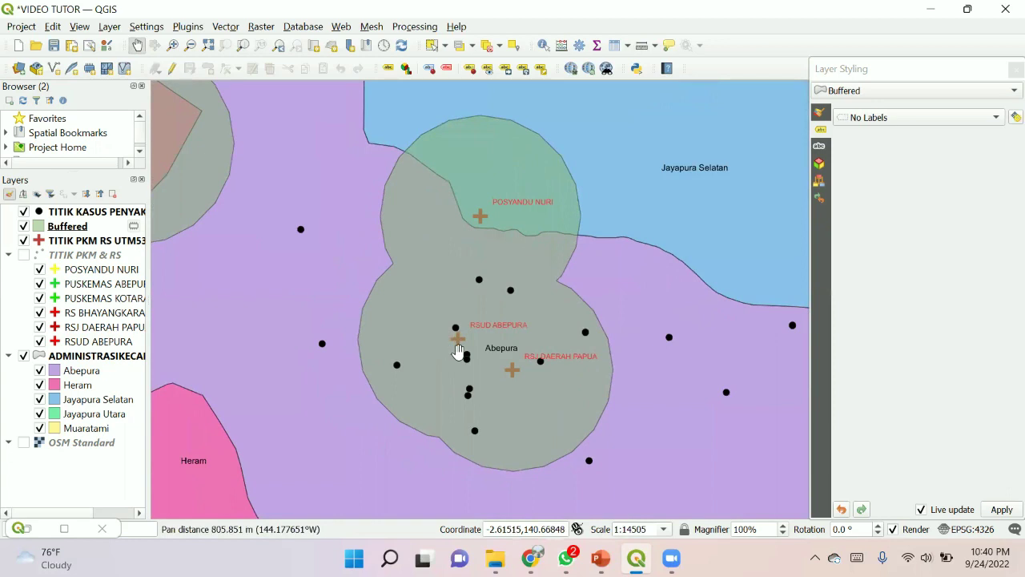
scroll(500, 352, up, 1)
key(ctrl+shift+m)
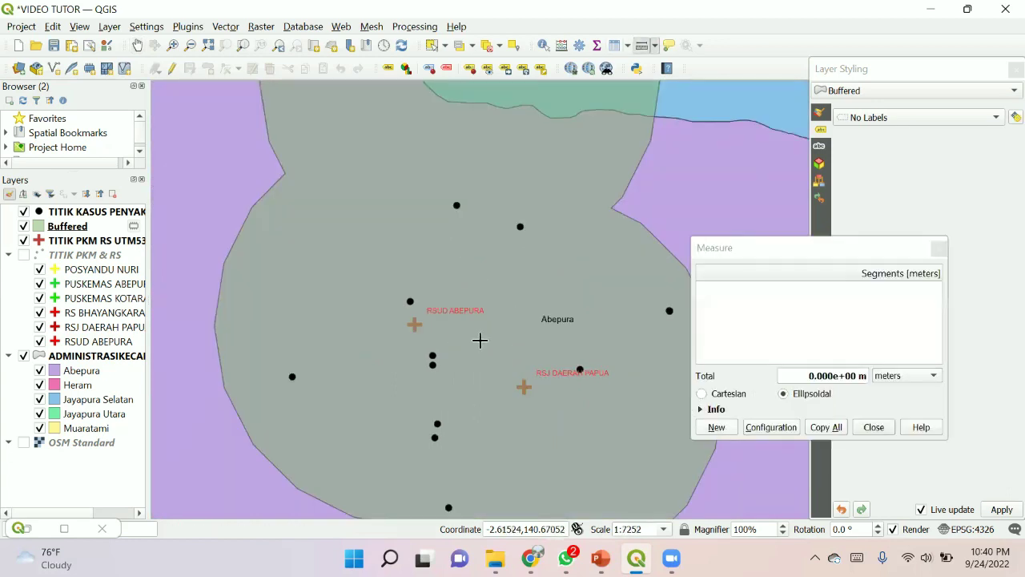
click(415, 323)
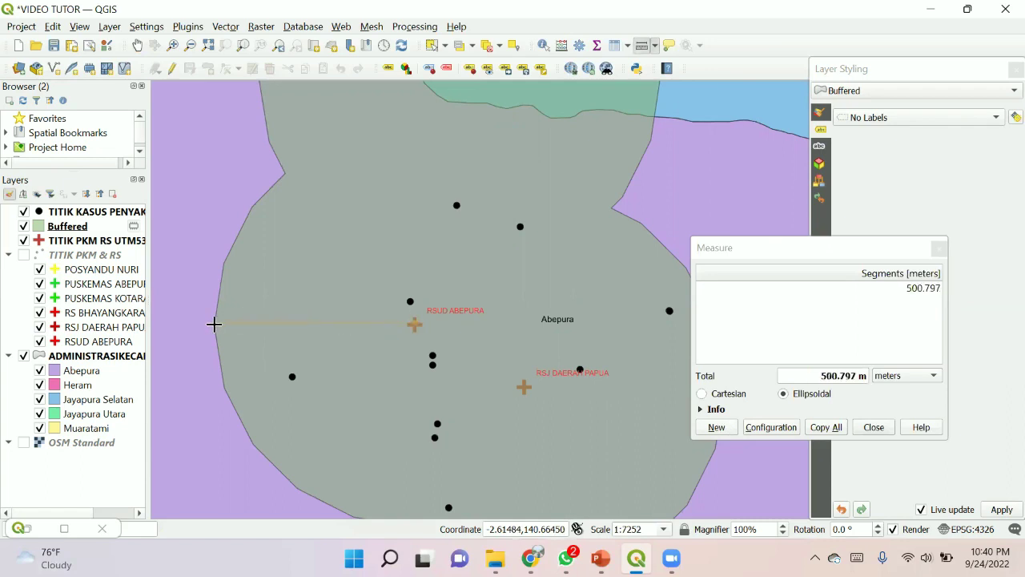
click(216, 324)
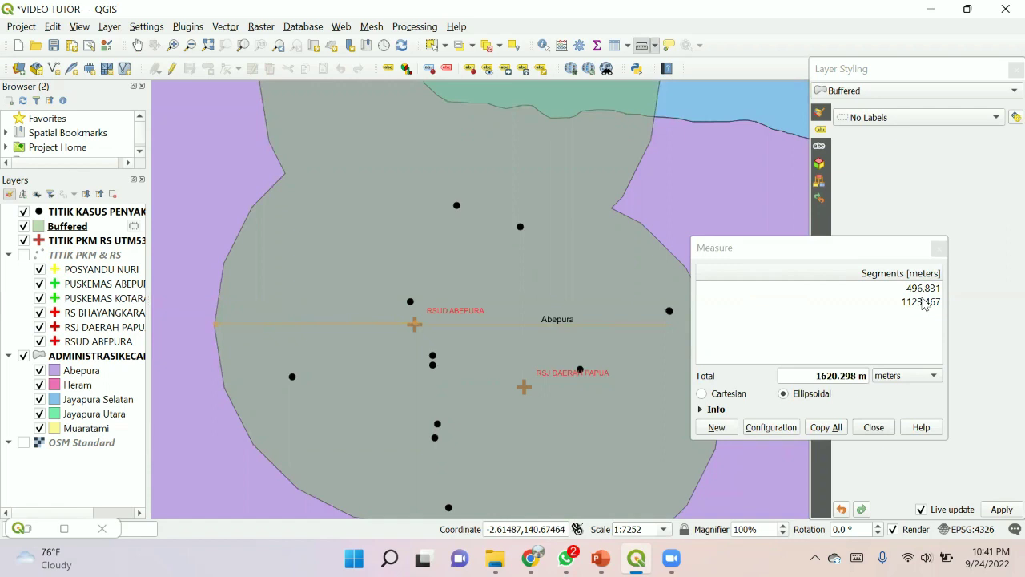
click(872, 426)
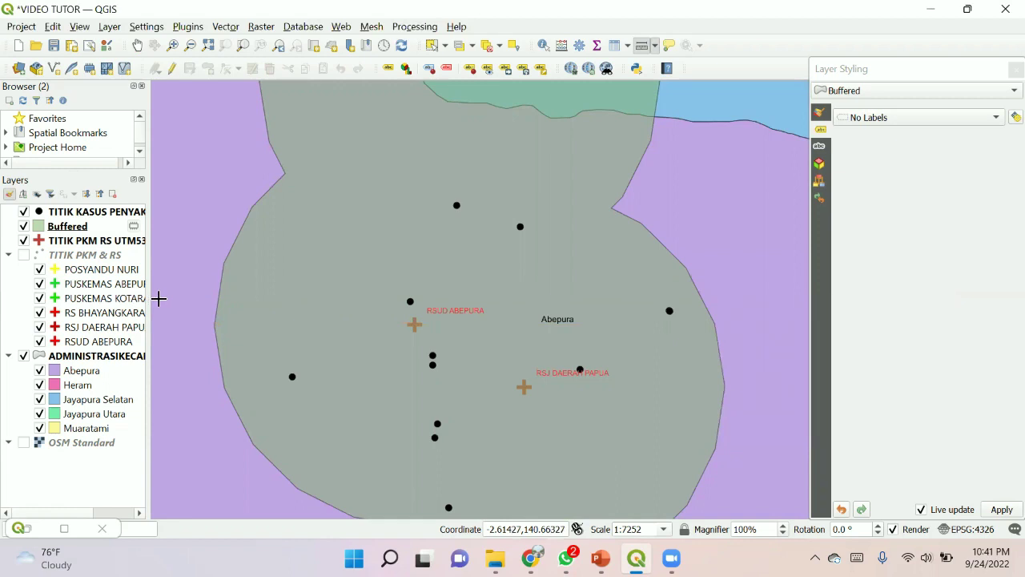
scroll(158, 298, down, 1)
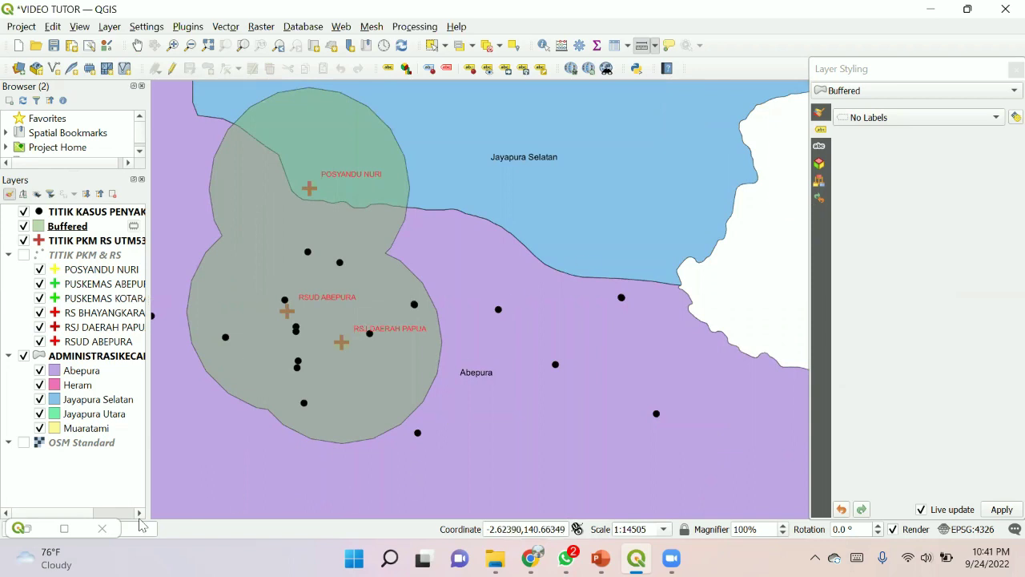
drag(90, 517, 36, 514)
scroll(474, 299, down, 1)
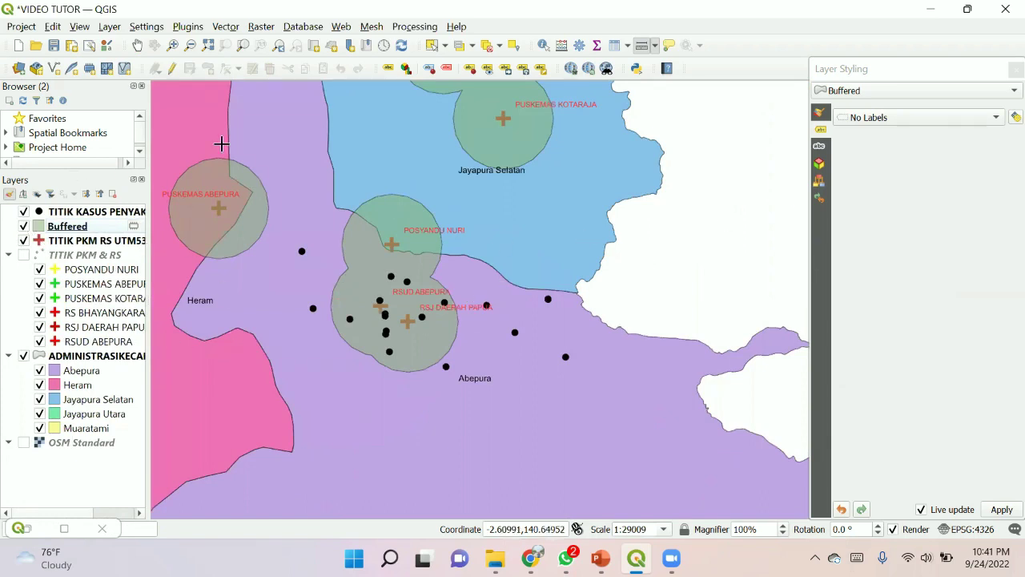
- Run Count Points in Polygon with Buffered as the polygons and TITIK KASUS PENYAKIT as the points
click(68, 213)
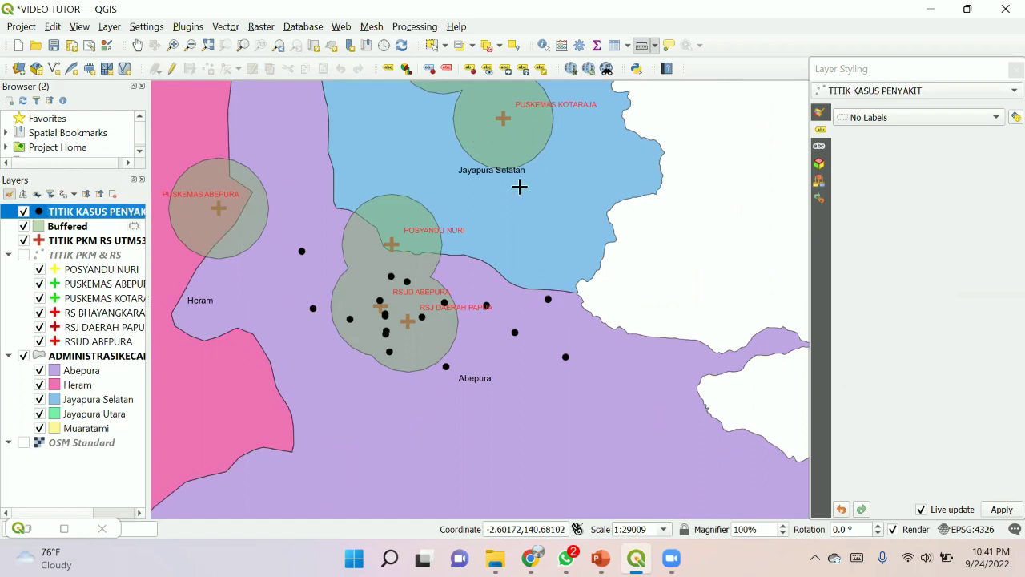
click(137, 45)
drag(304, 157, 375, 242)
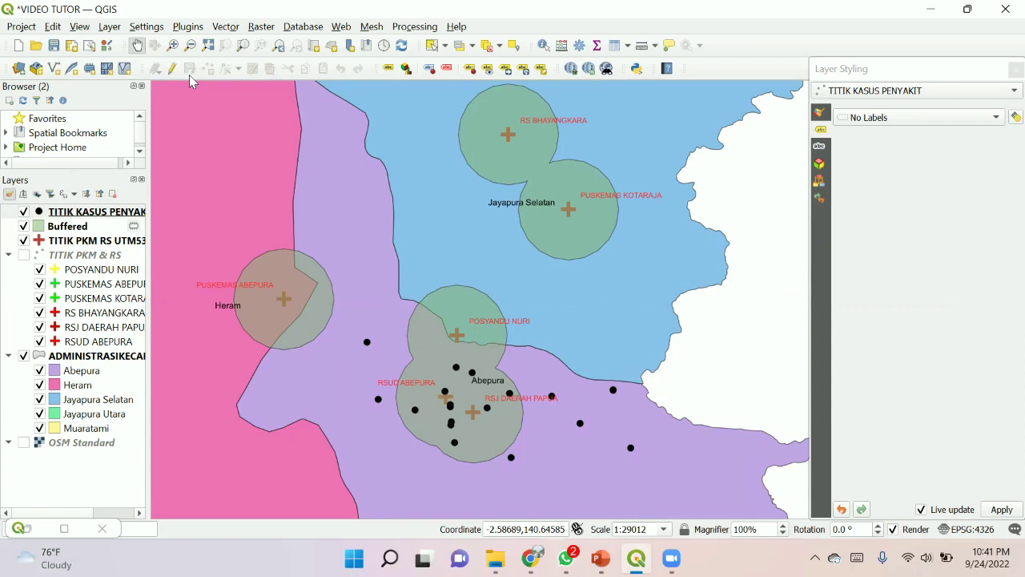
key(alt+o)
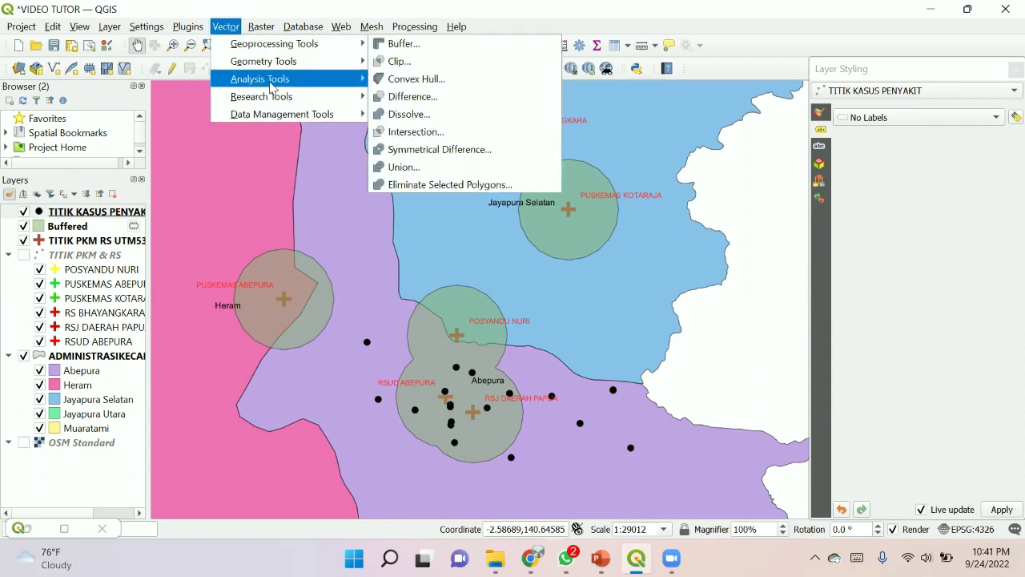
mouse_move(271, 85)
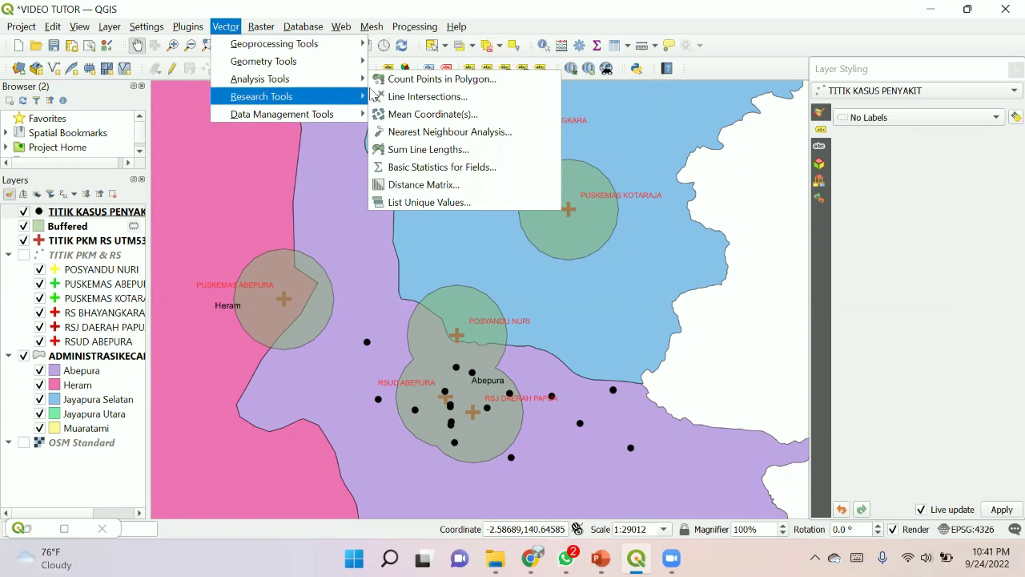
click(483, 80)
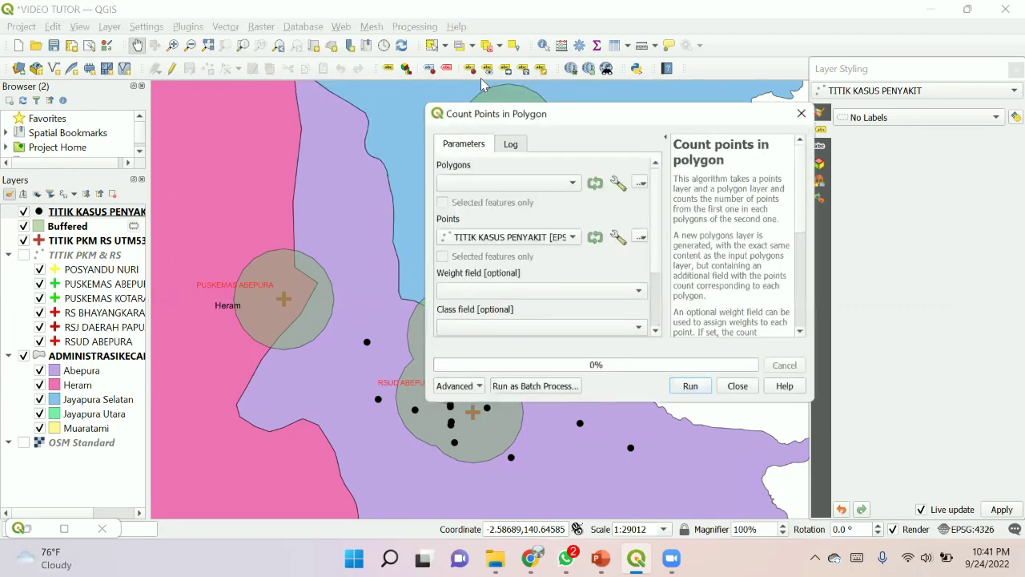
click(546, 183)
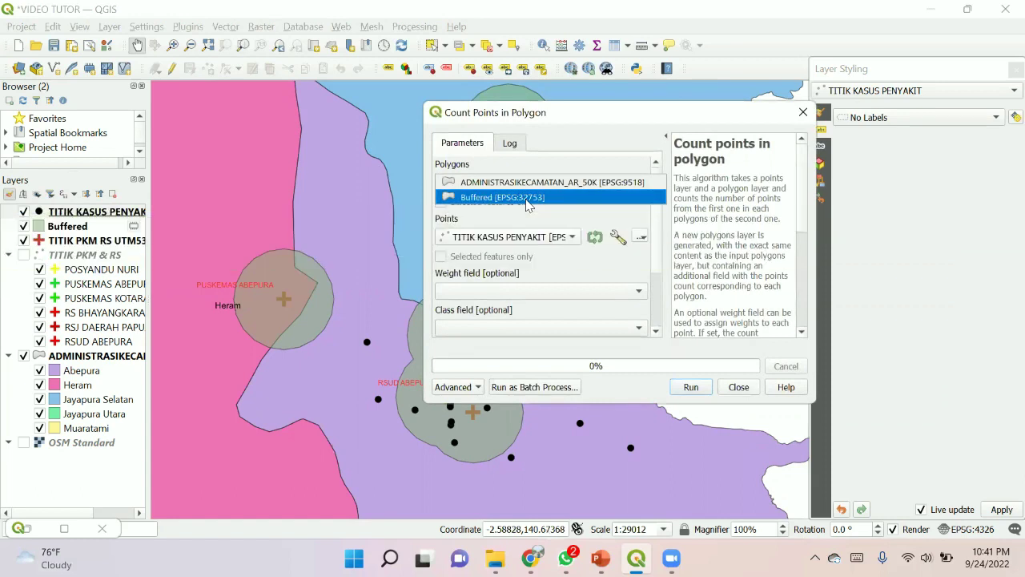
click(526, 198)
click(491, 240)
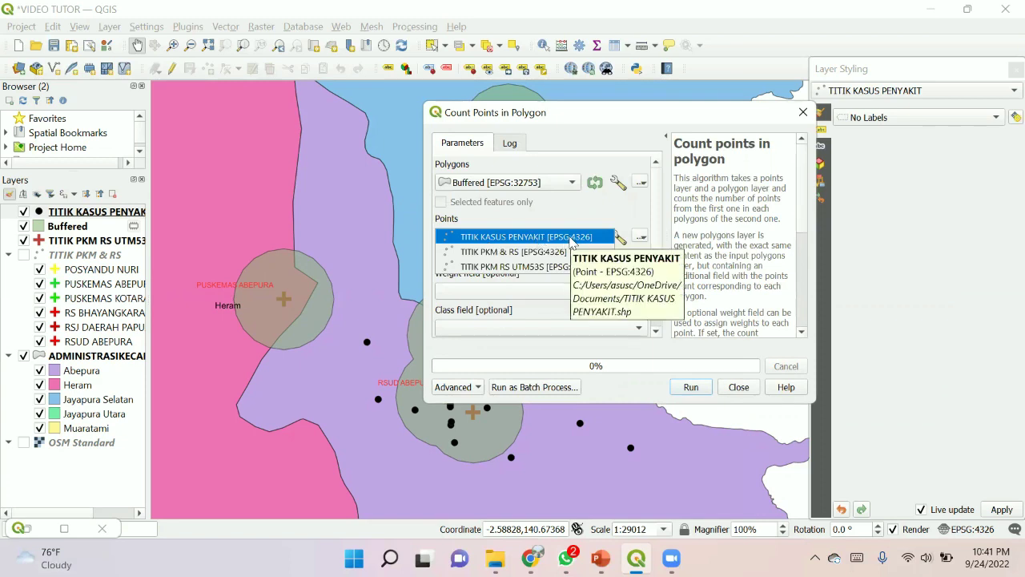
click(570, 238)
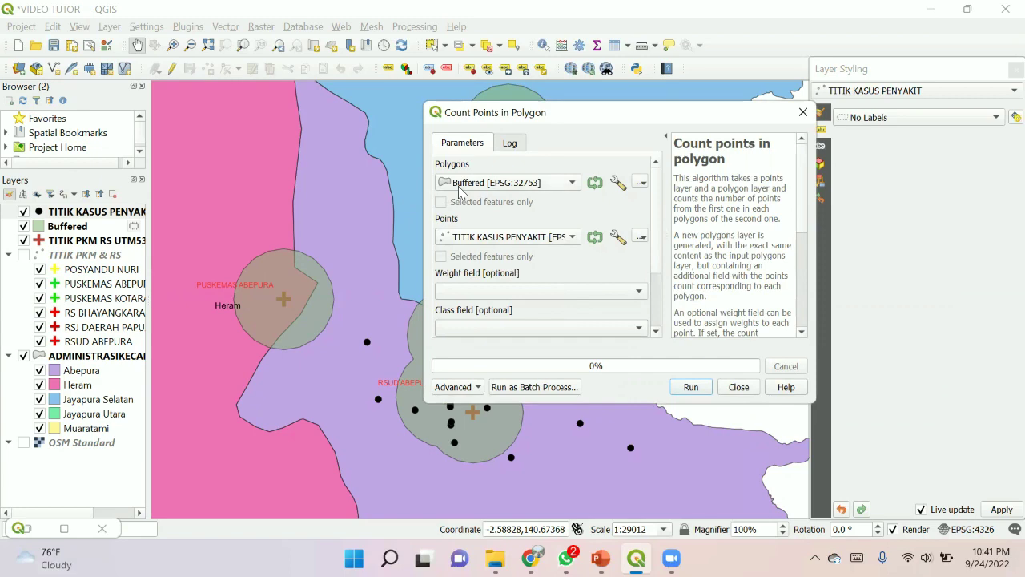
click(691, 389)
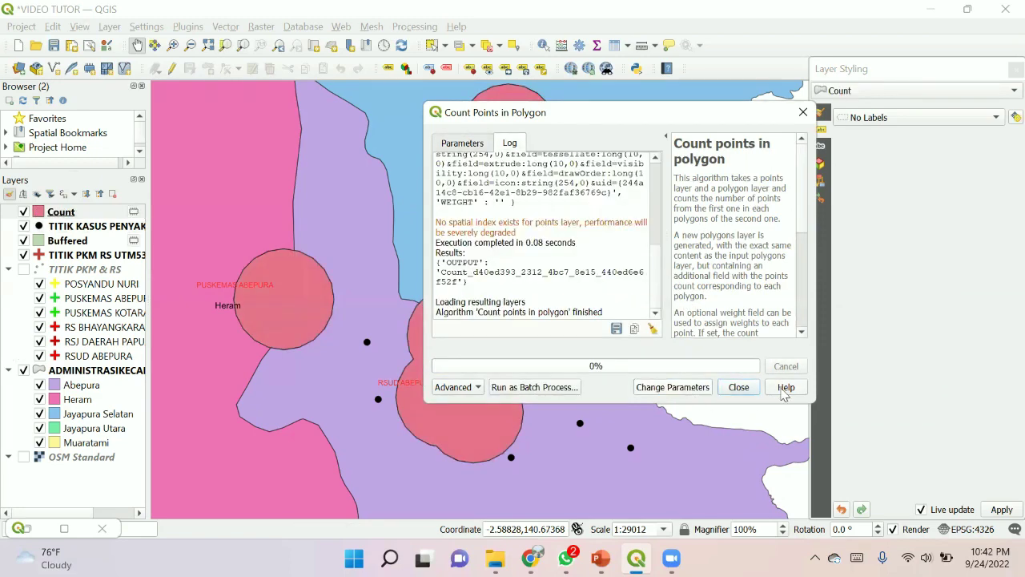
click(743, 390)
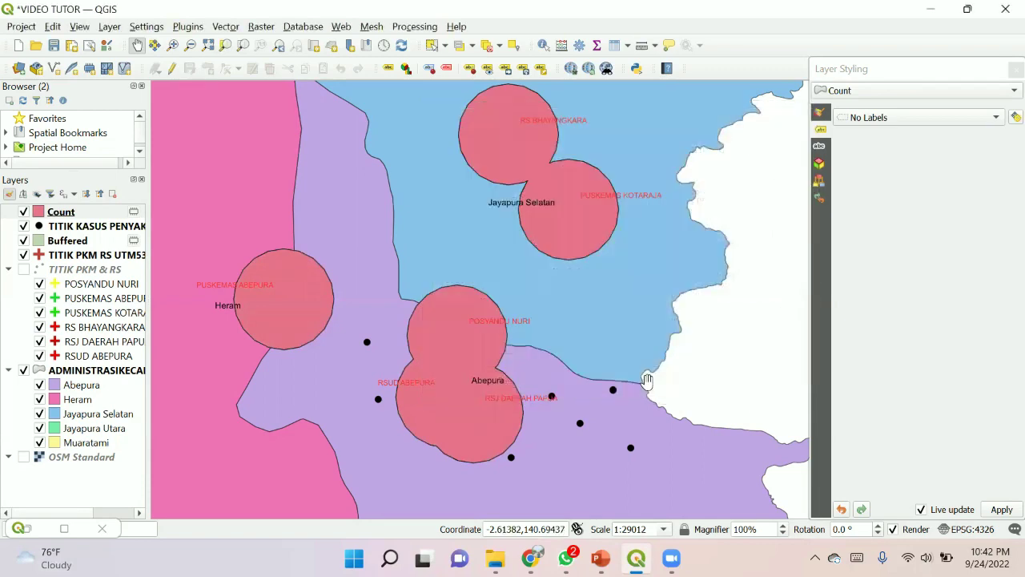
- Read the NUMPOINTS field in the Count layer's attribute table, widening the table to view all its columns, and close it
click(67, 217)
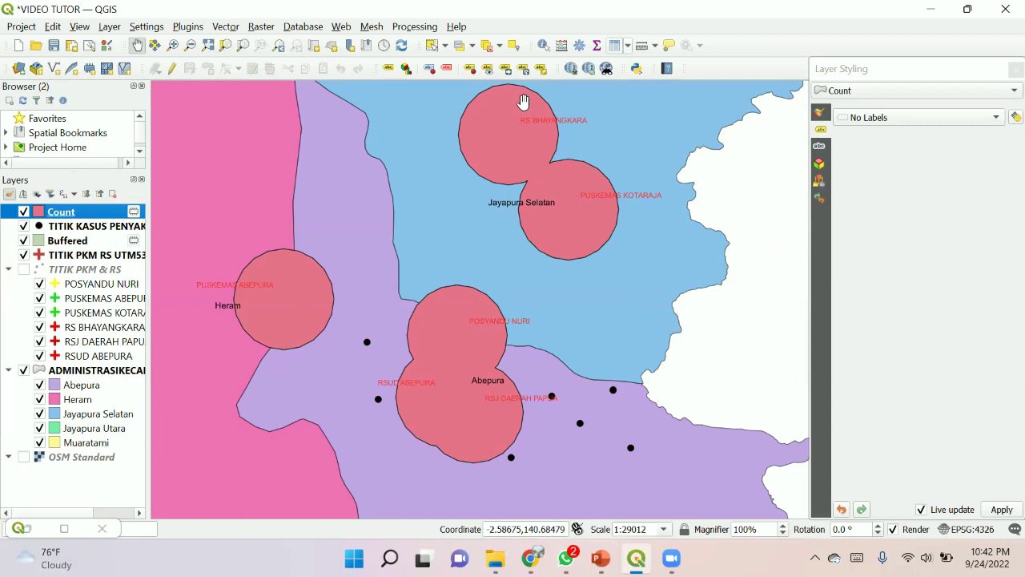
key(F6)
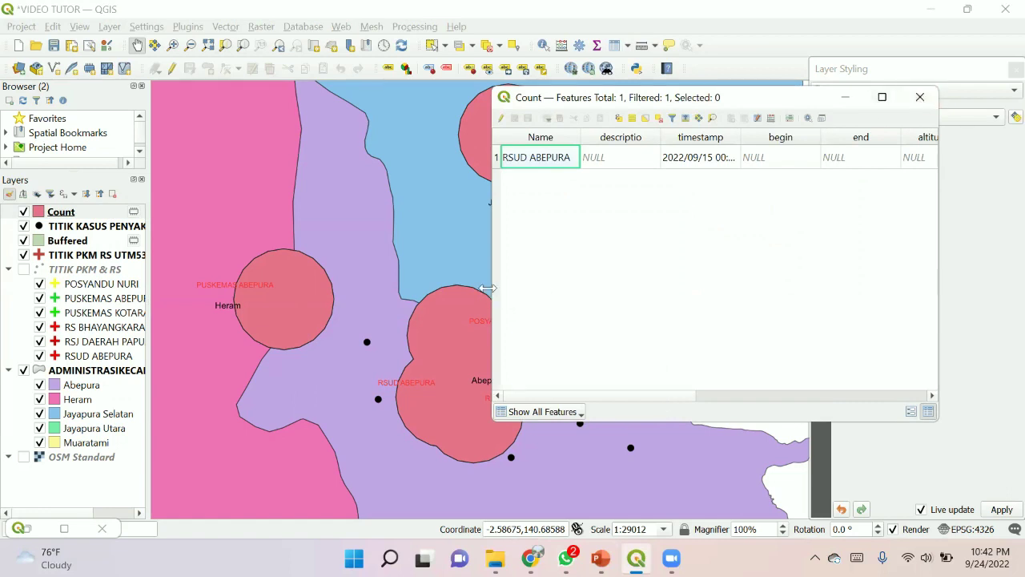
drag(488, 289, 160, 288)
drag(737, 396, 965, 390)
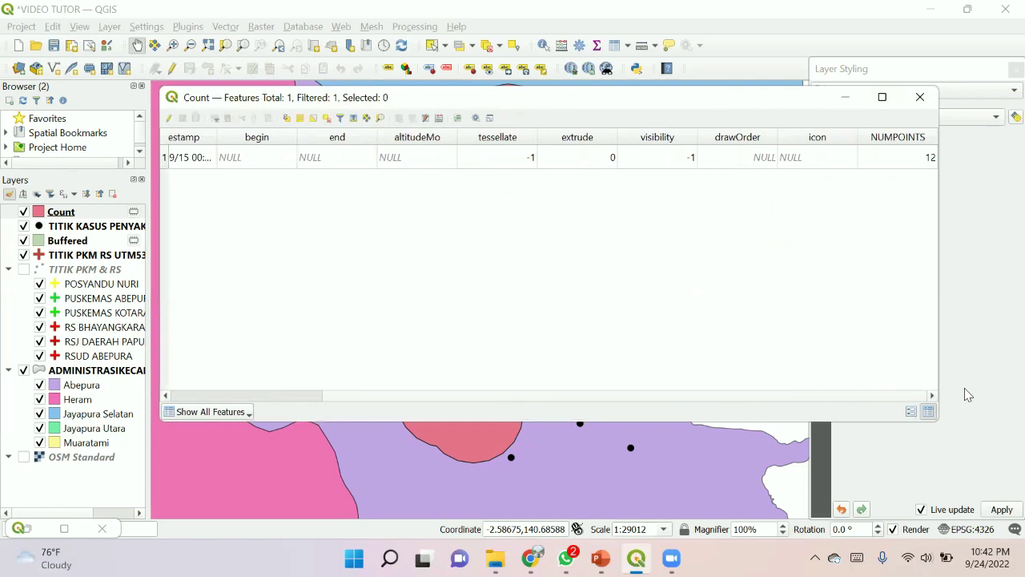
click(899, 161)
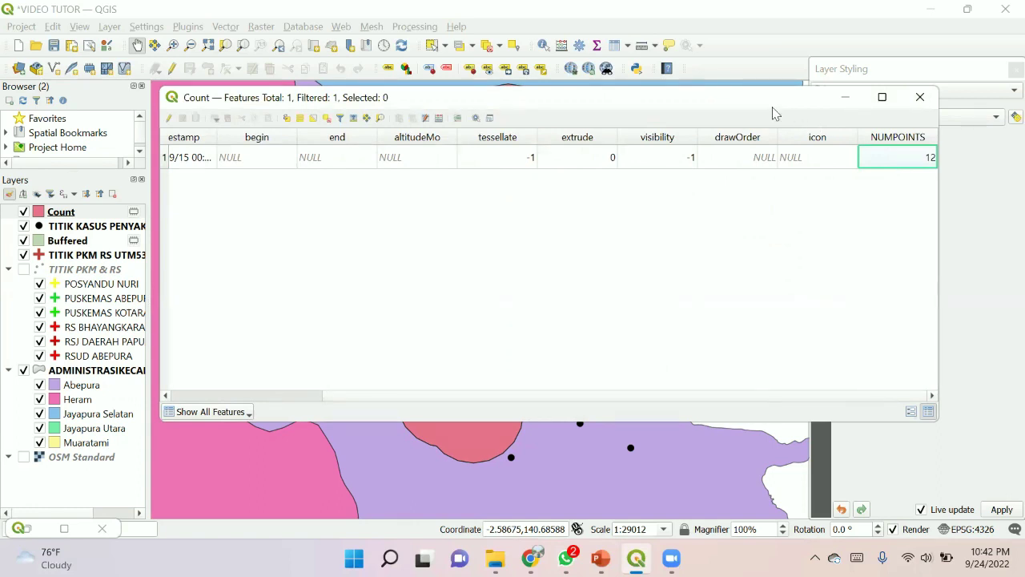
drag(773, 112, 757, 128)
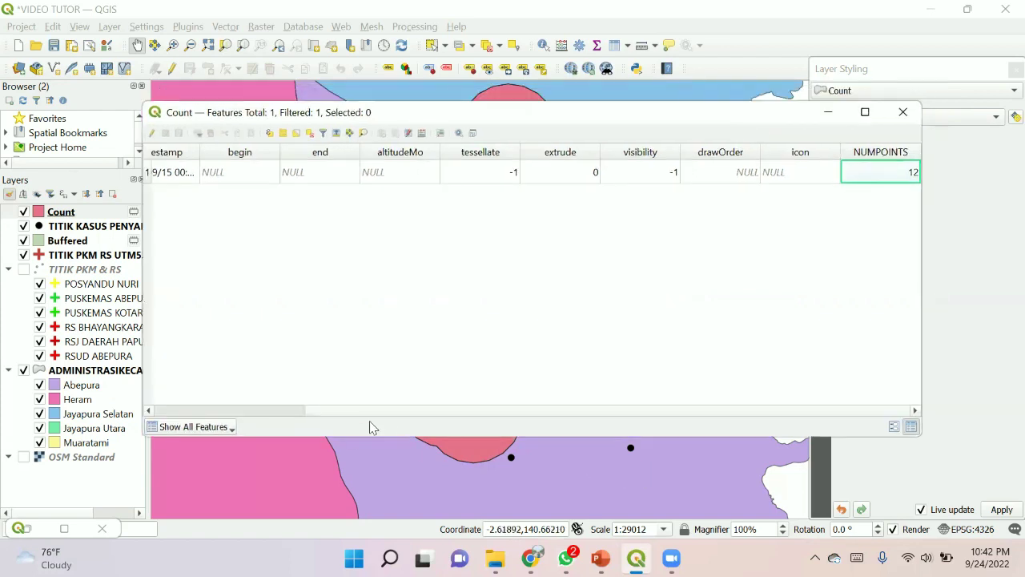
scroll(327, 416, left, 1)
drag(327, 416, 224, 377)
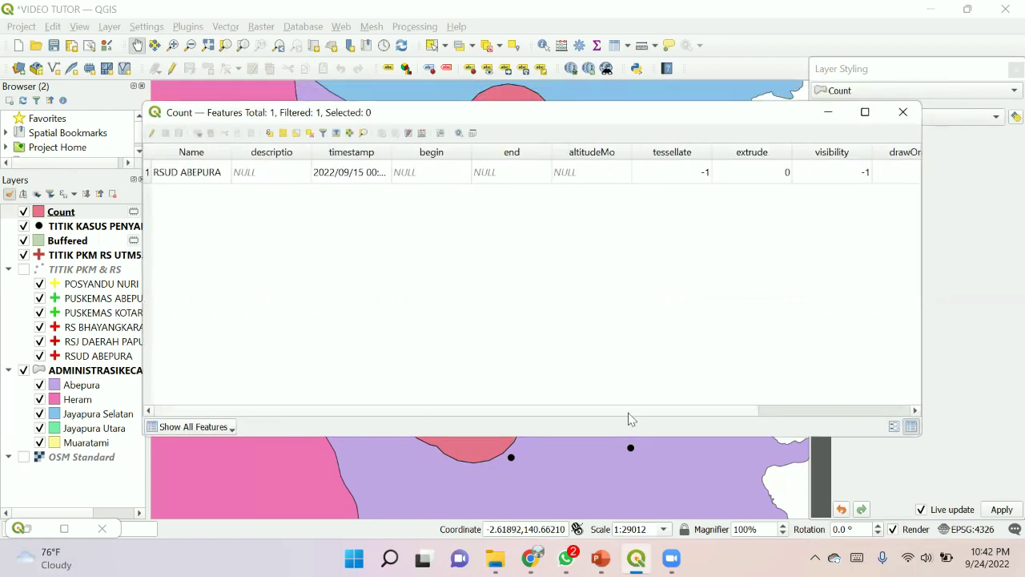
drag(713, 414, 892, 416)
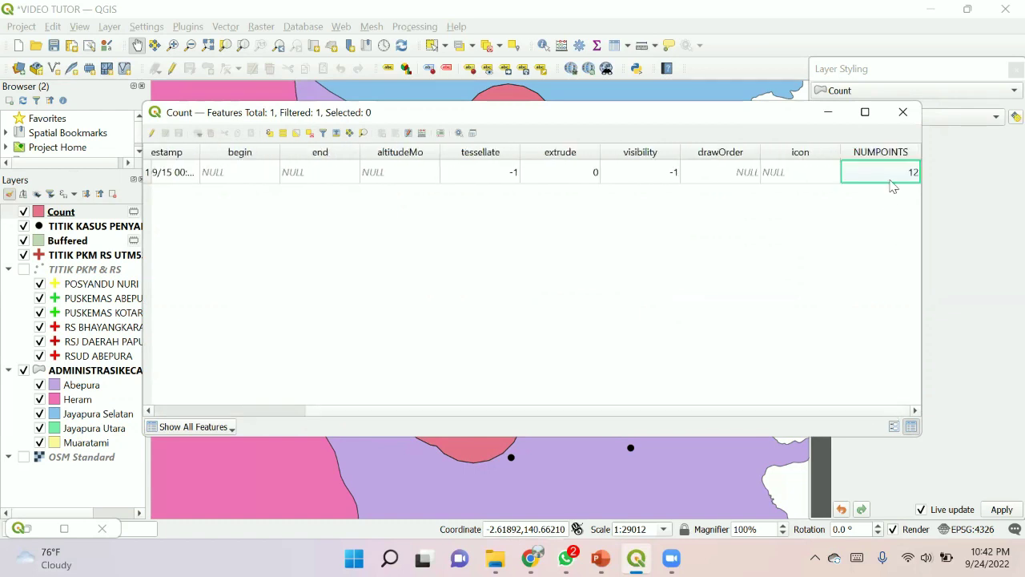
click(903, 112)
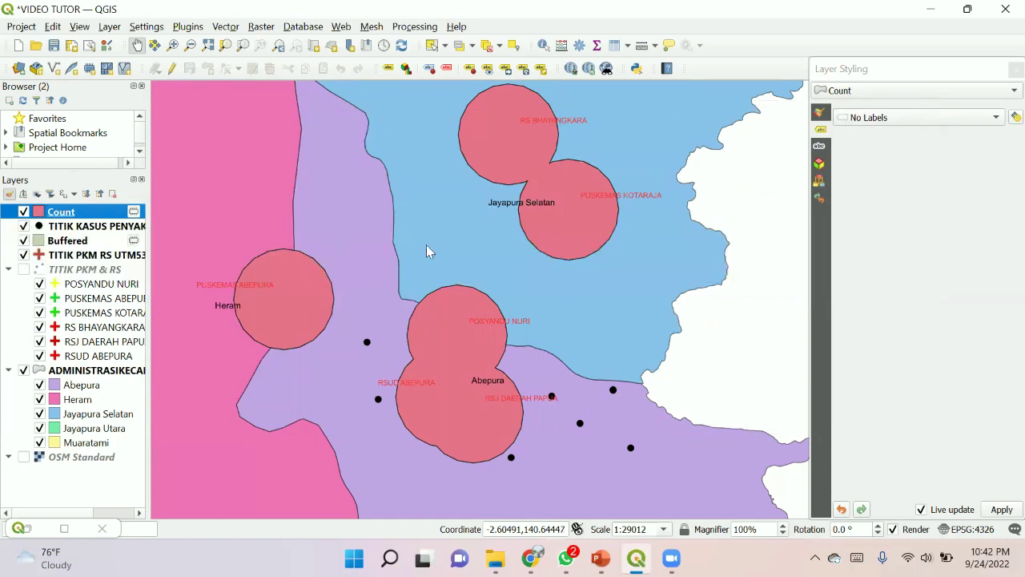
- Style the Count layer with a yellow fill (#e2e82c) at 39.5% opacity
click(746, 237)
drag(745, 243, 670, 237)
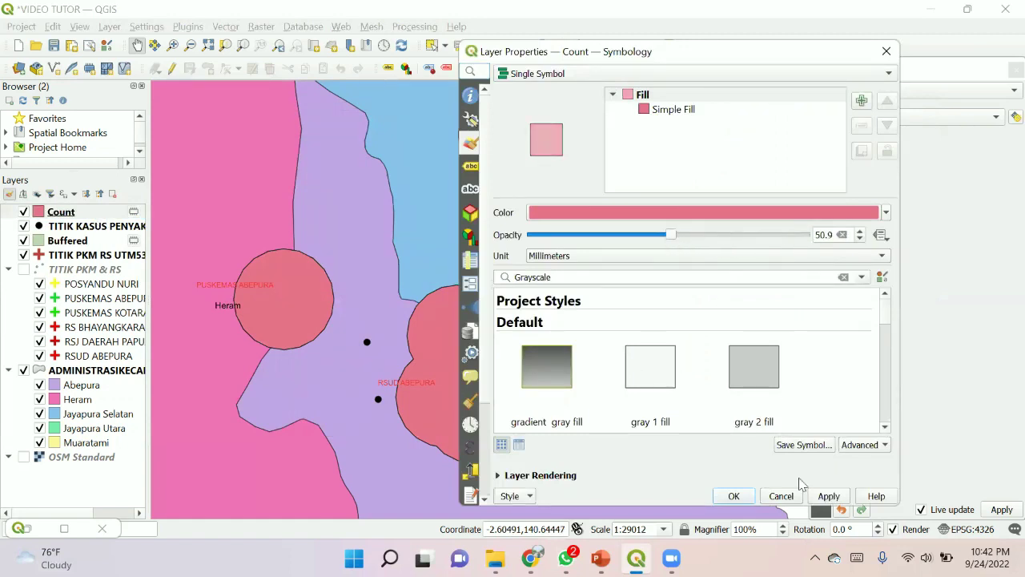
click(628, 213)
click(580, 303)
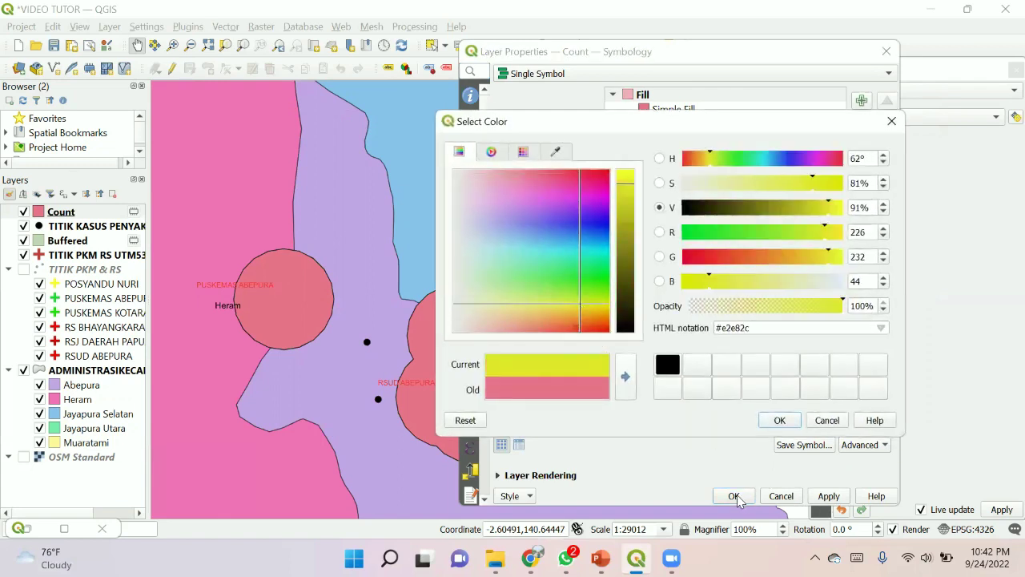
click(775, 423)
drag(671, 234, 638, 236)
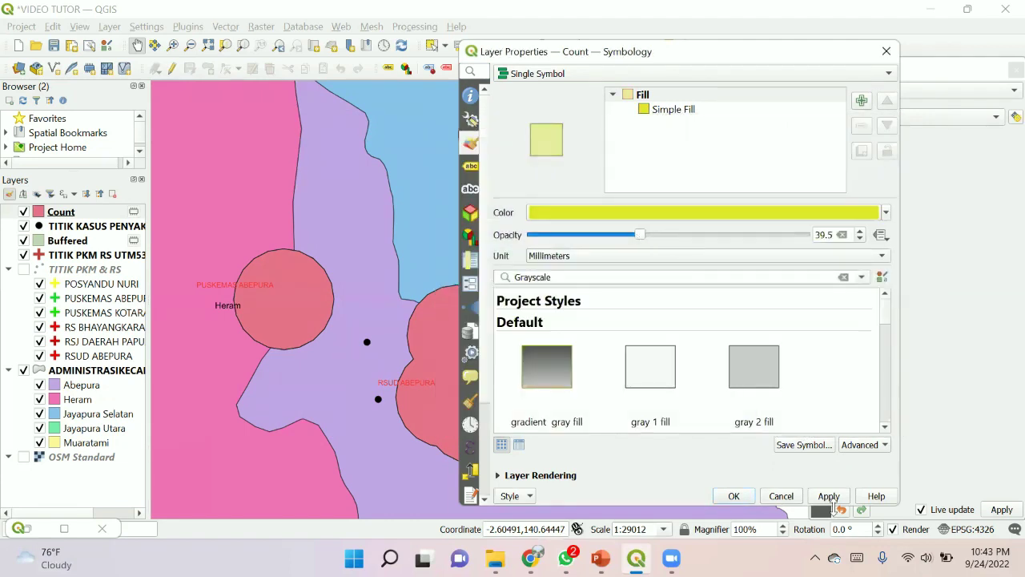
click(829, 496)
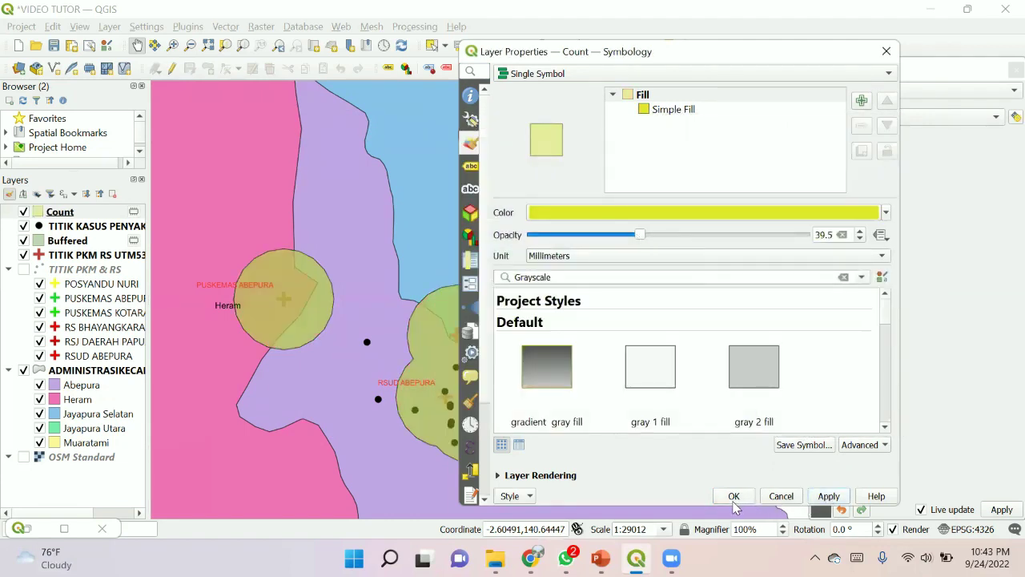
click(733, 500)
- Examine the case points inside the merged buffer around RSUD ABEPURA and RSJ DAERAH PAPUA
scroll(469, 412, up, 2)
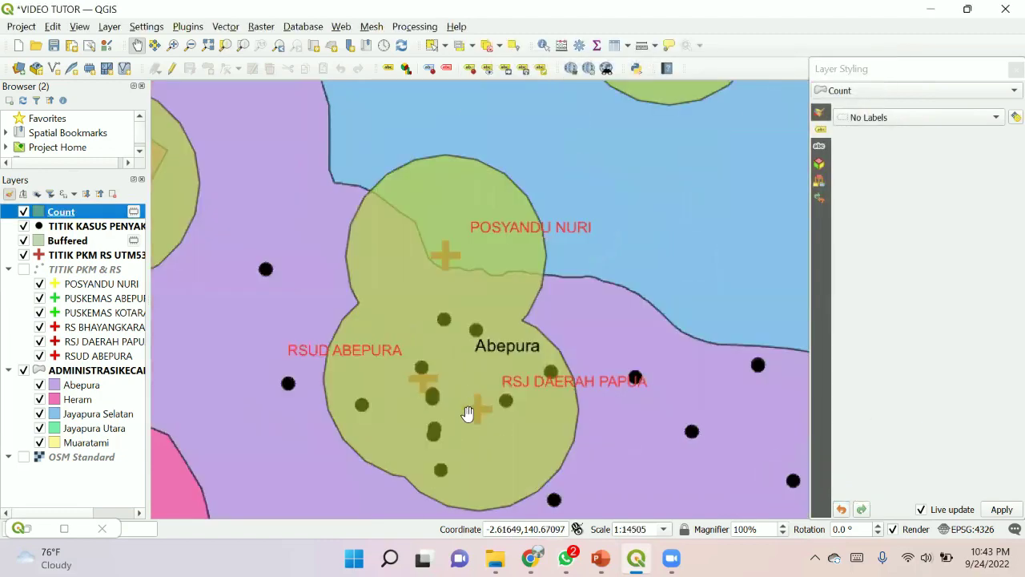
drag(520, 436, 593, 357)
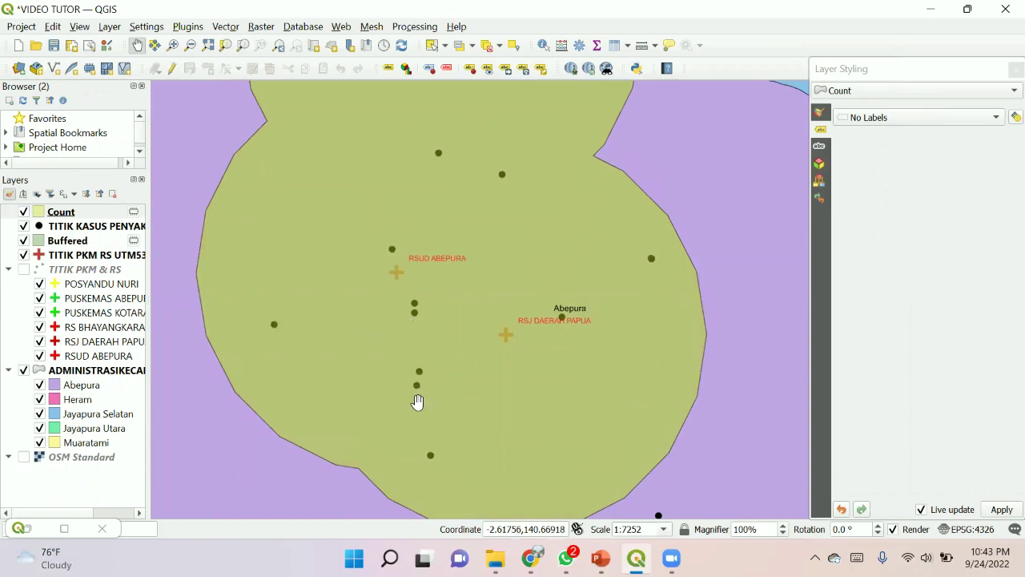
scroll(652, 355, up, 1)
drag(442, 300, 675, 214)
scroll(677, 213, down, 1)
scroll(691, 299, down, 1)
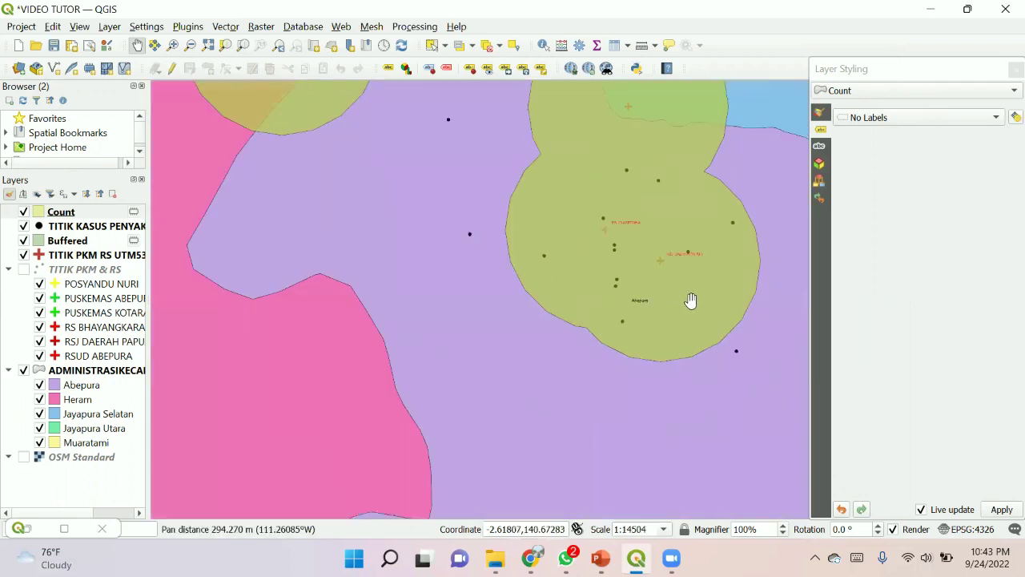
- Compare the case points lying outside the buffers with the coverage of all the health facilities
drag(728, 291, 362, 411)
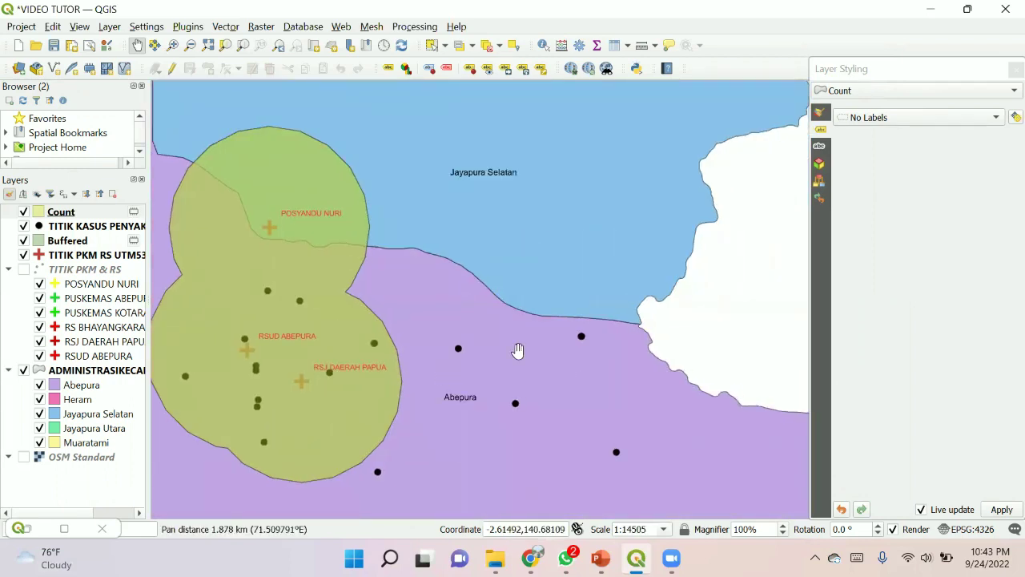
scroll(518, 352, down, 1)
drag(492, 286, 556, 349)
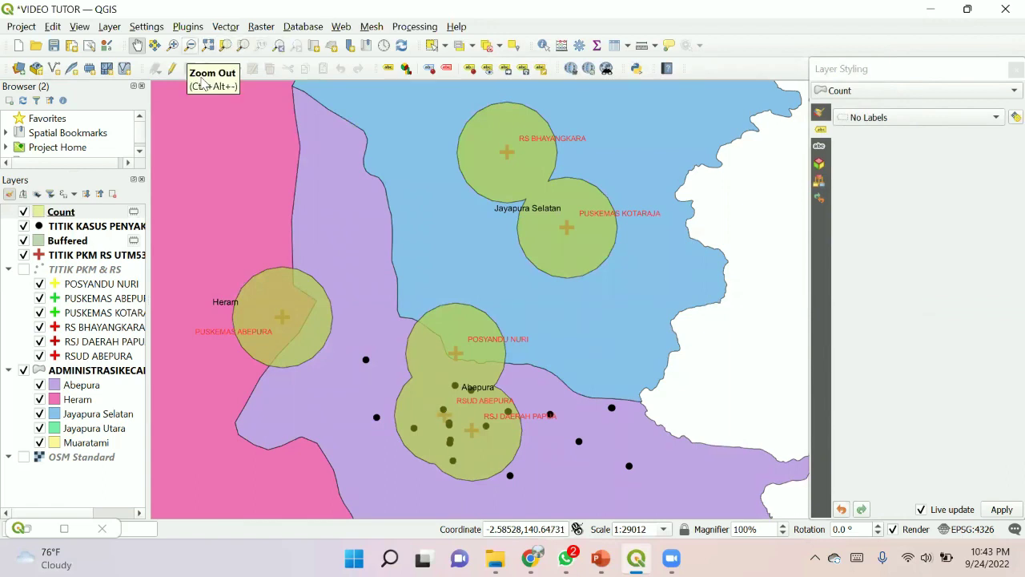
drag(498, 421, 535, 350)
drag(620, 274, 575, 340)
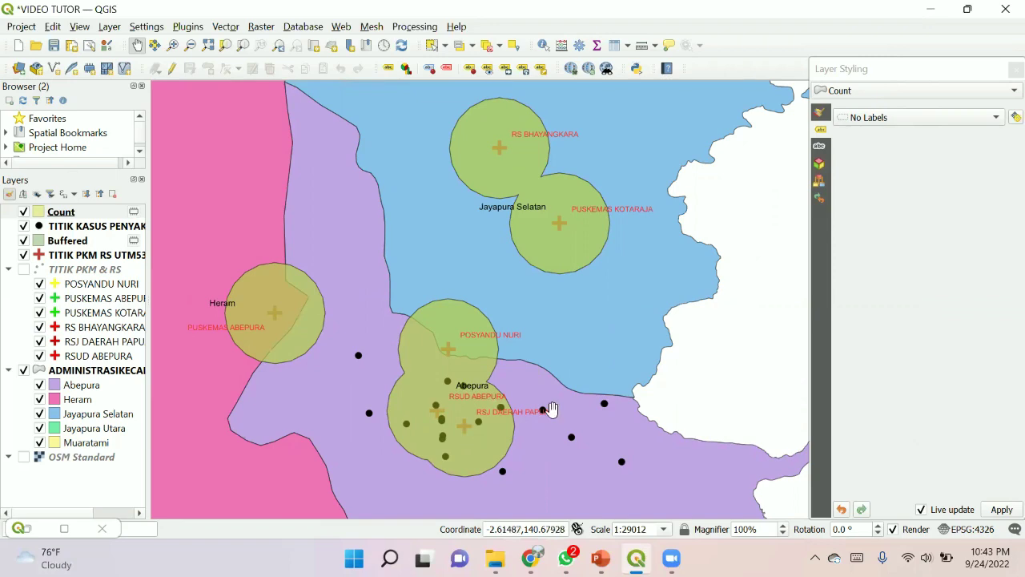
drag(530, 340, 515, 346)
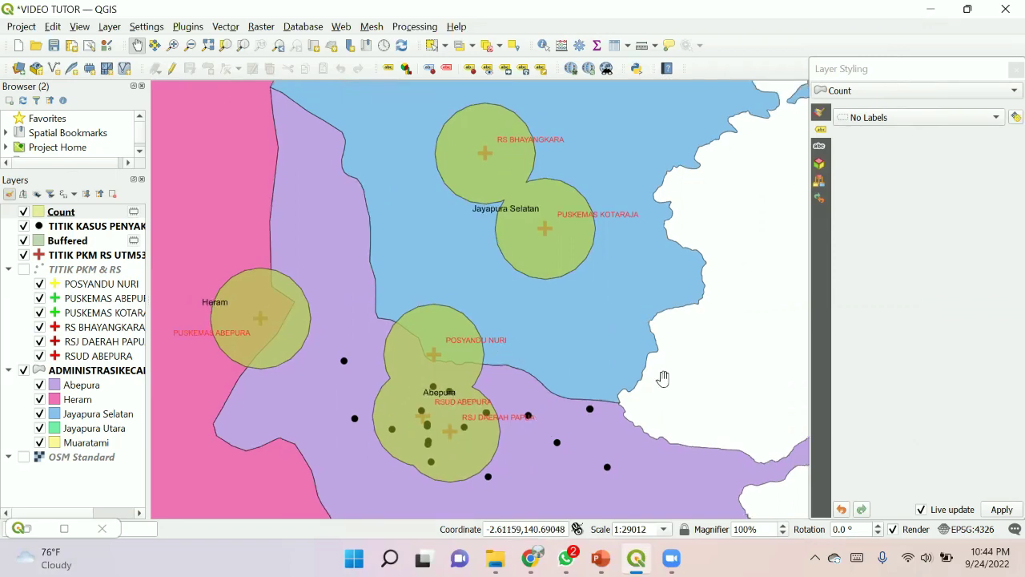
scroll(663, 378, down, 2)
scroll(683, 401, up, 1)
drag(665, 337, 581, 339)
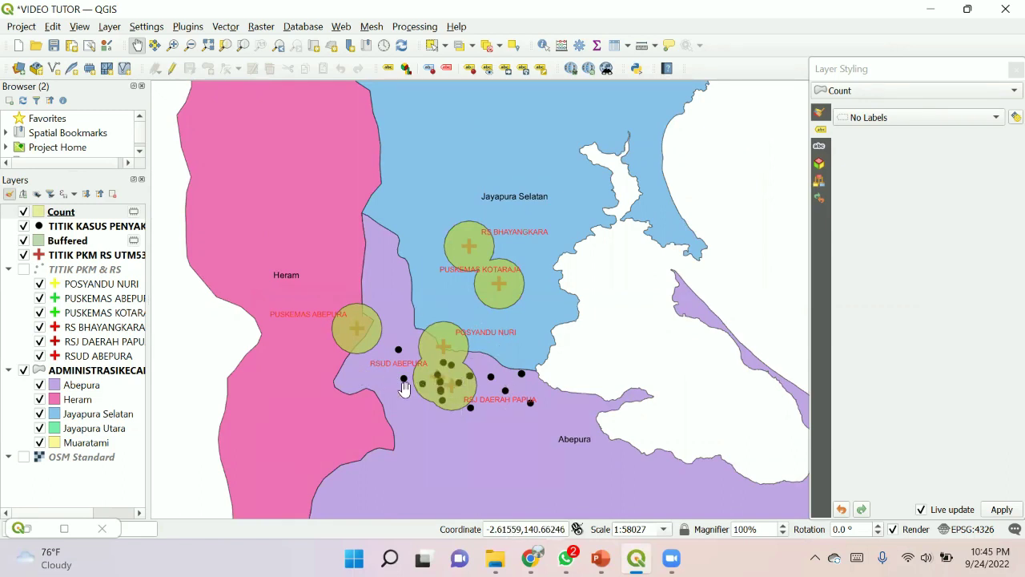
scroll(405, 390, up, 1)
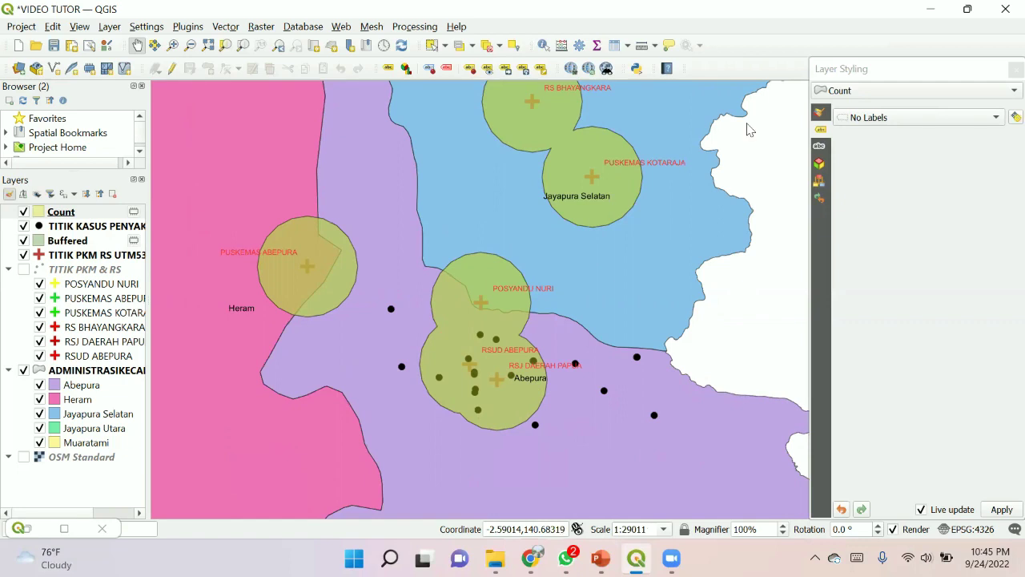
- Recheck the NUMPOINTS value in the Count layer's attribute table and minimize the table
key(F6)
scroll(882, 408, right, 3)
click(894, 176)
click(832, 115)
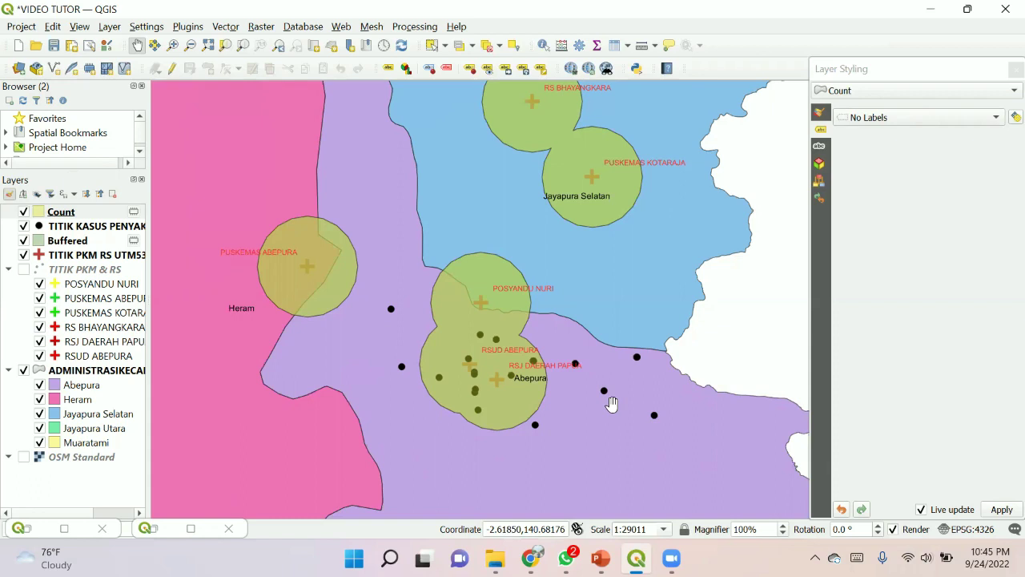
- Remove the 500-meter Buffered layer from the project and confirm its removal
scroll(565, 337, down, 1)
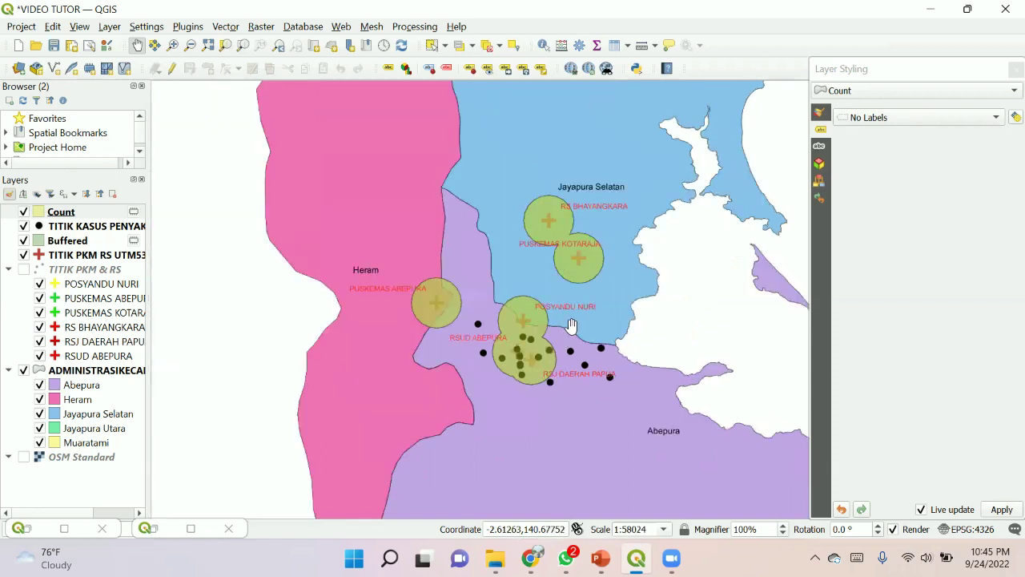
drag(630, 298, 589, 324)
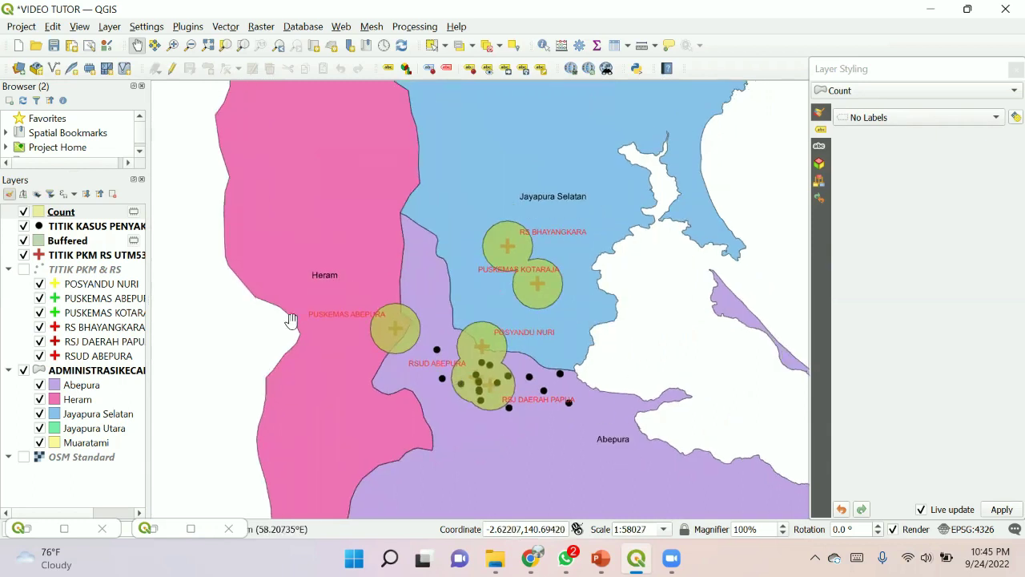
click(70, 241)
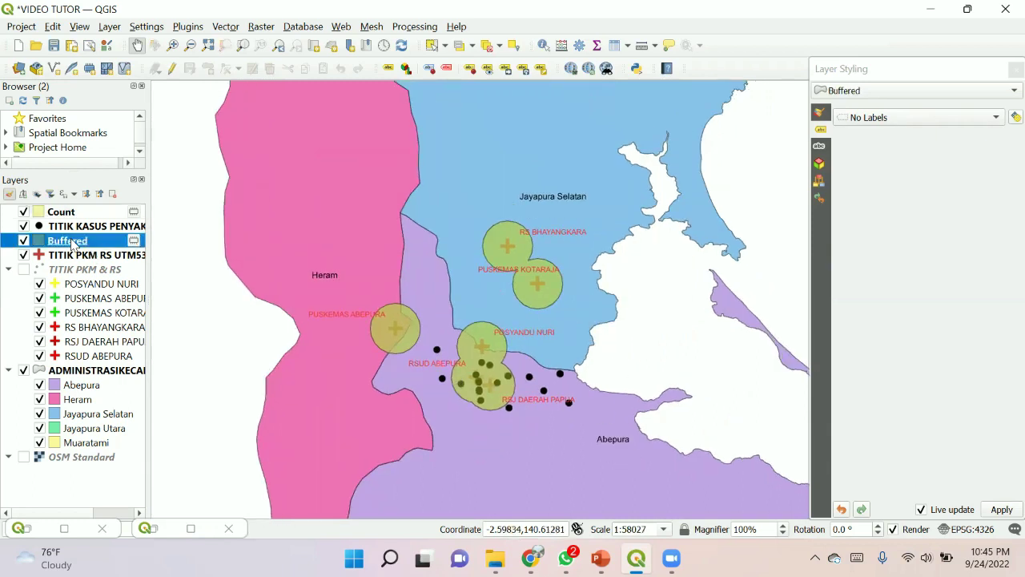
right_click(72, 244)
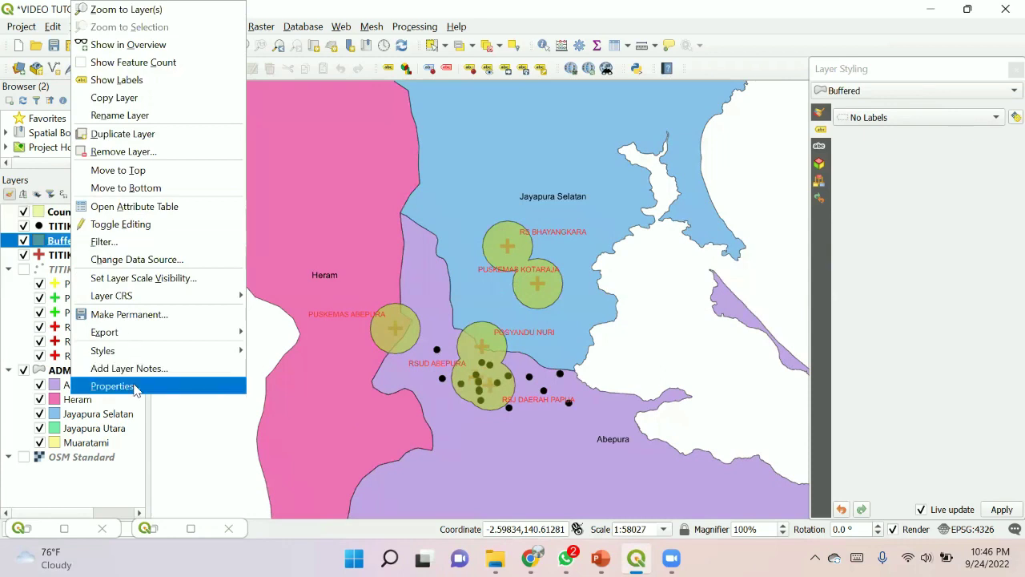
click(142, 152)
click(507, 297)
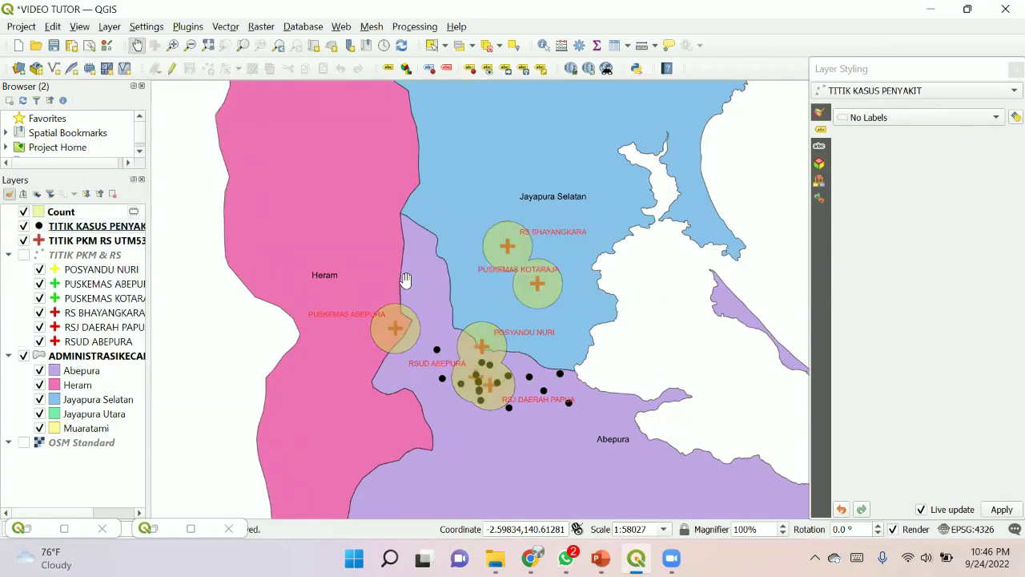
- Buffer the TITIK PKM RS UTM53S layer by 1000 meters with dissolved results, output as a temporary layer
click(80, 215)
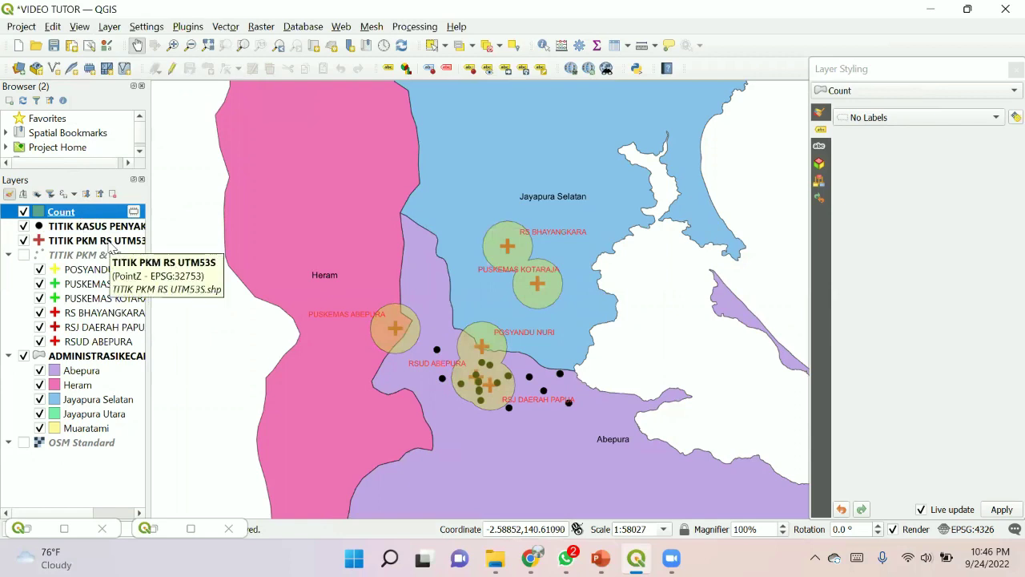
click(111, 243)
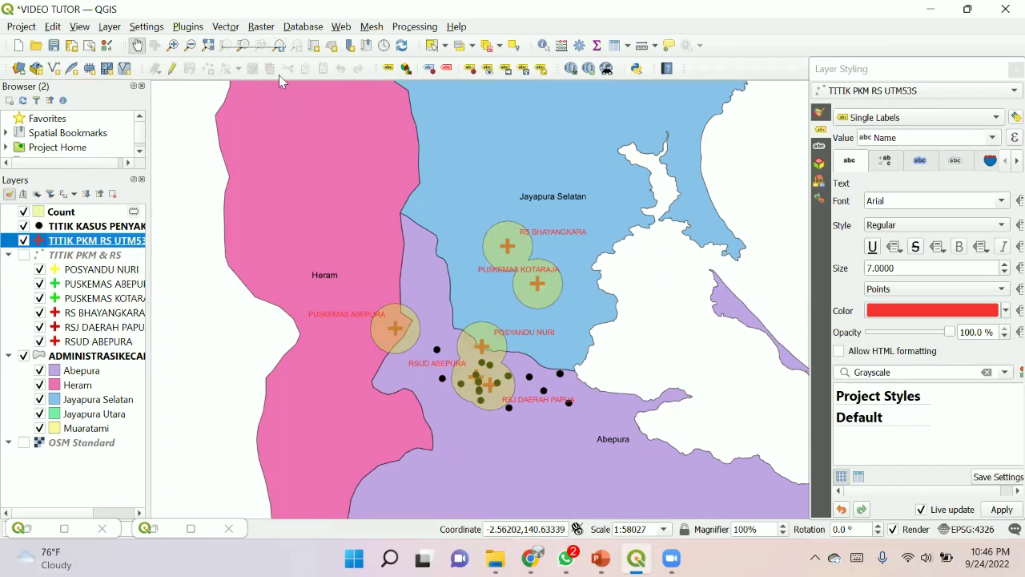
click(225, 26)
mouse_move(233, 46)
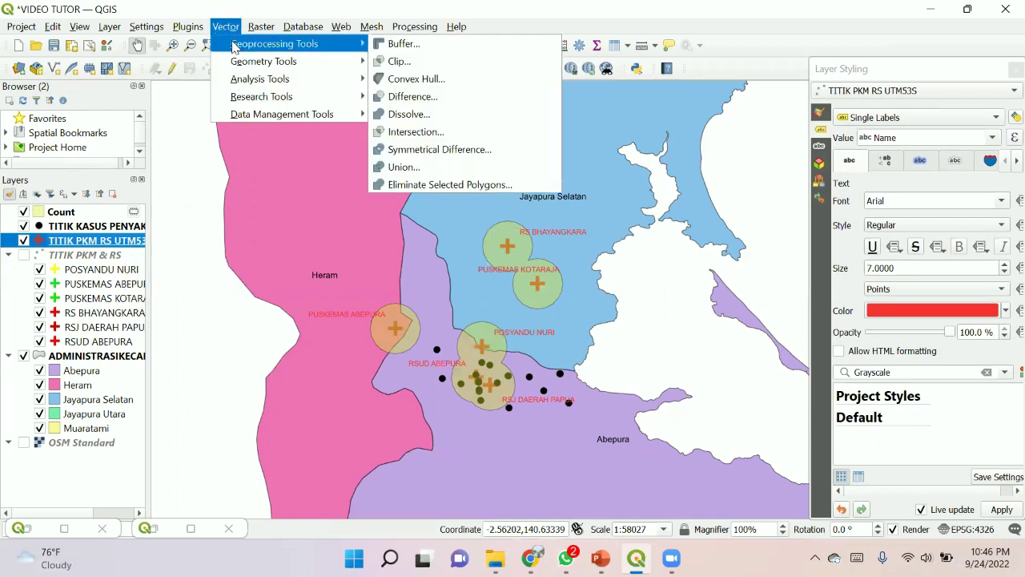
click(405, 44)
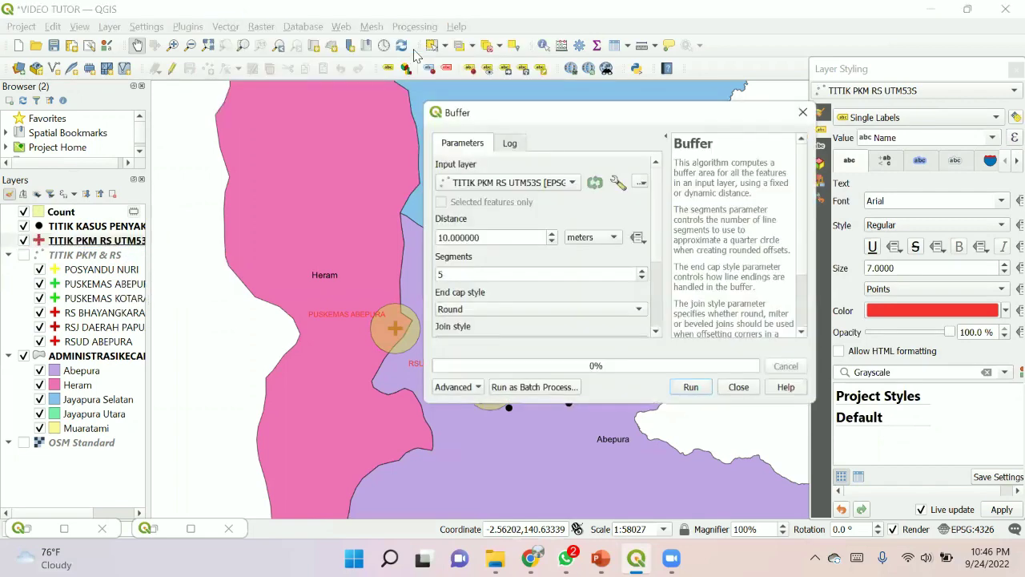
click(490, 241)
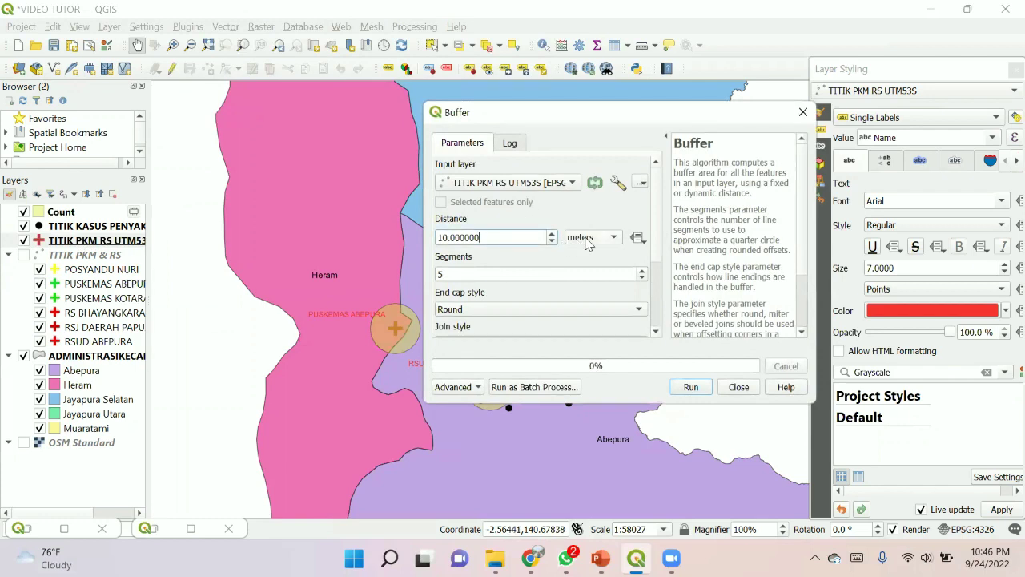
key(ctrl+a)
text(1000)
scroll(662, 322, down, 3)
click(440, 276)
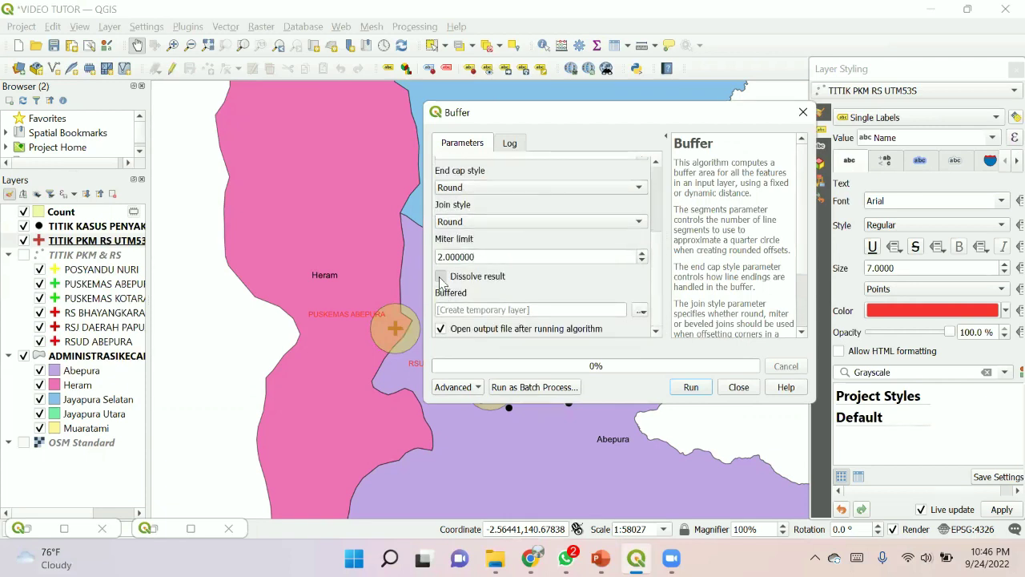
click(693, 393)
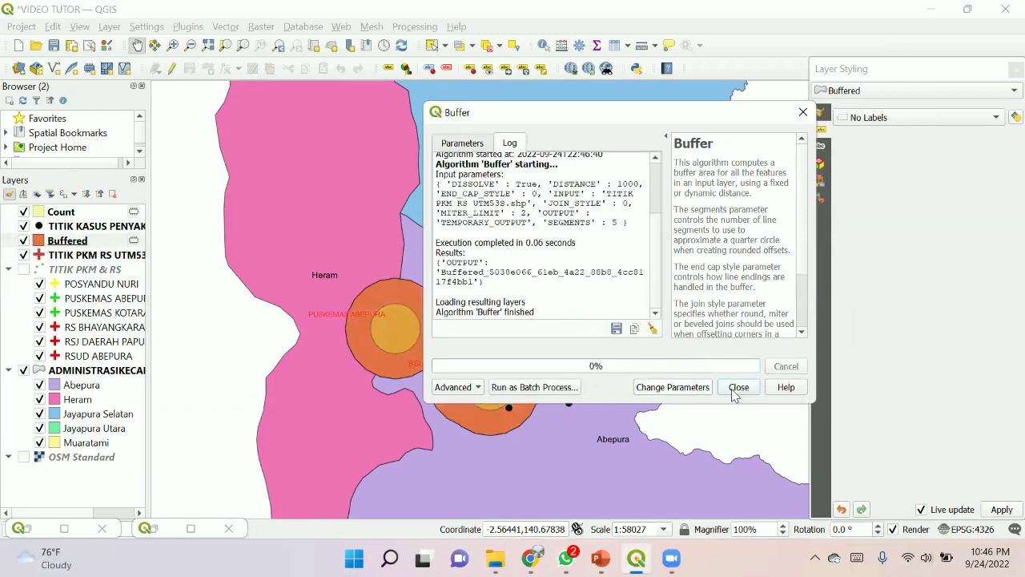
click(734, 392)
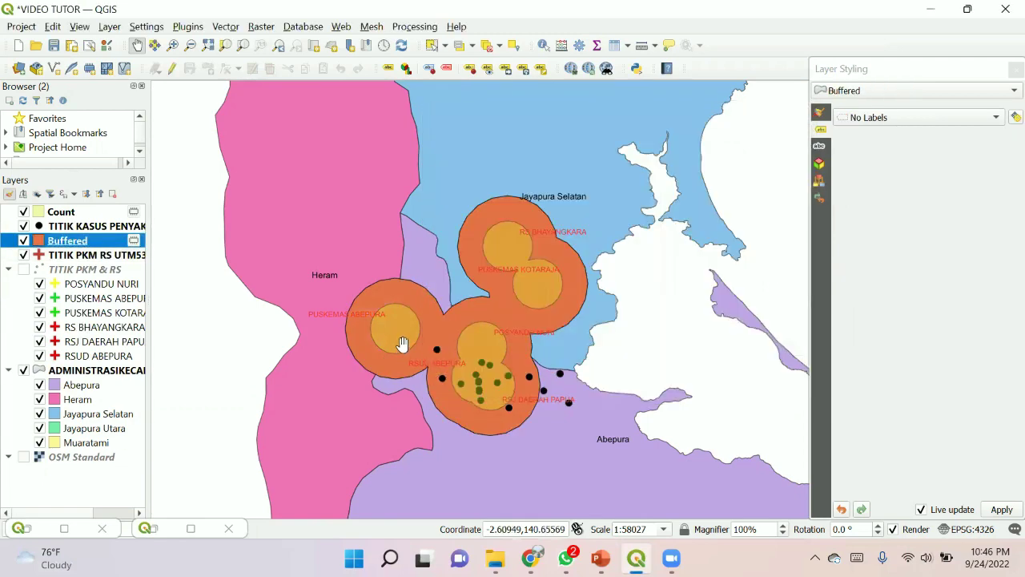
- Compare the case points covered by the 500-meter Count area with those inside the 1000-meter buffer around Abepura
click(68, 214)
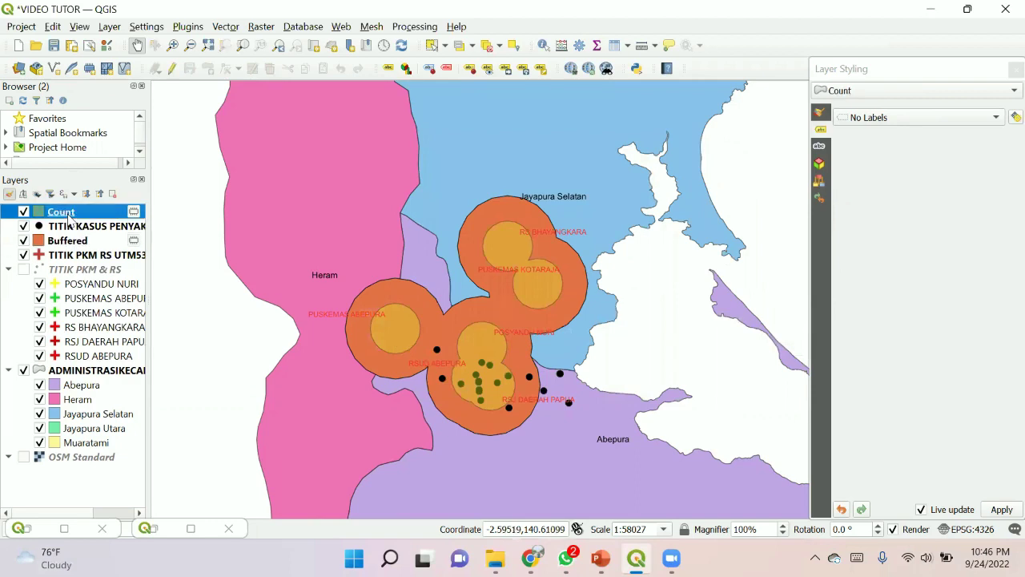
click(84, 241)
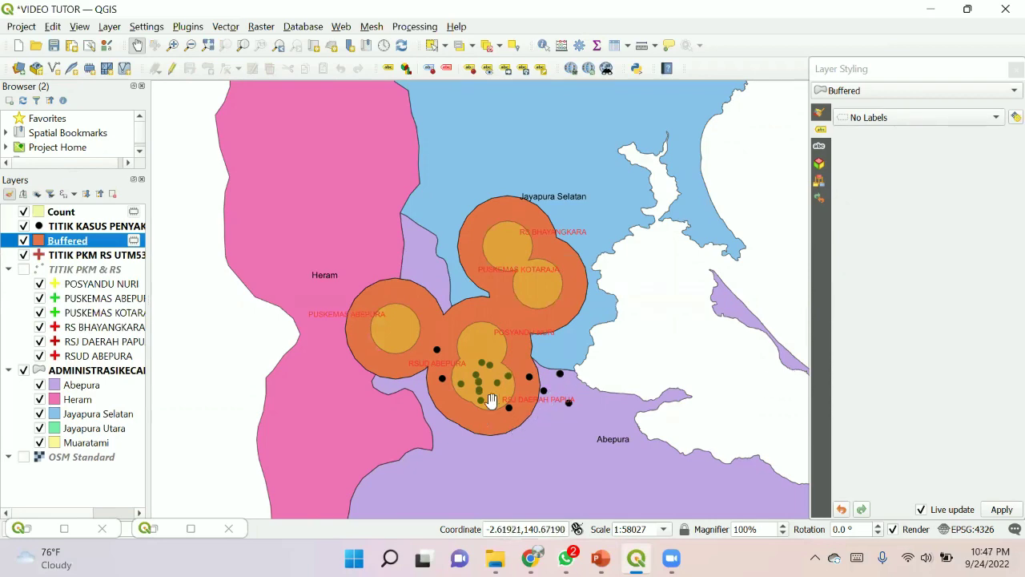
scroll(491, 401, up, 1)
scroll(491, 400, up, 1)
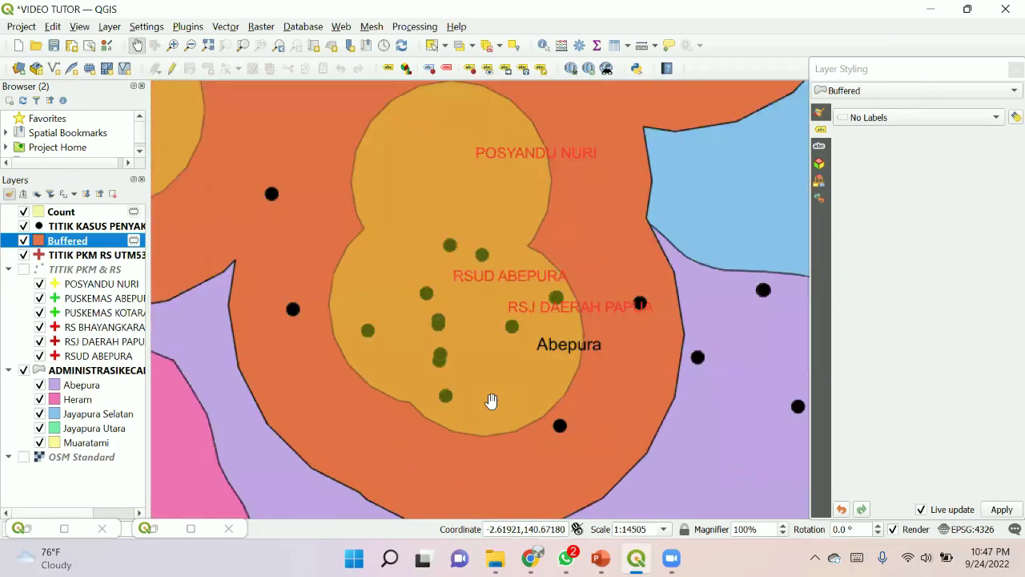
scroll(512, 400, down, 1)
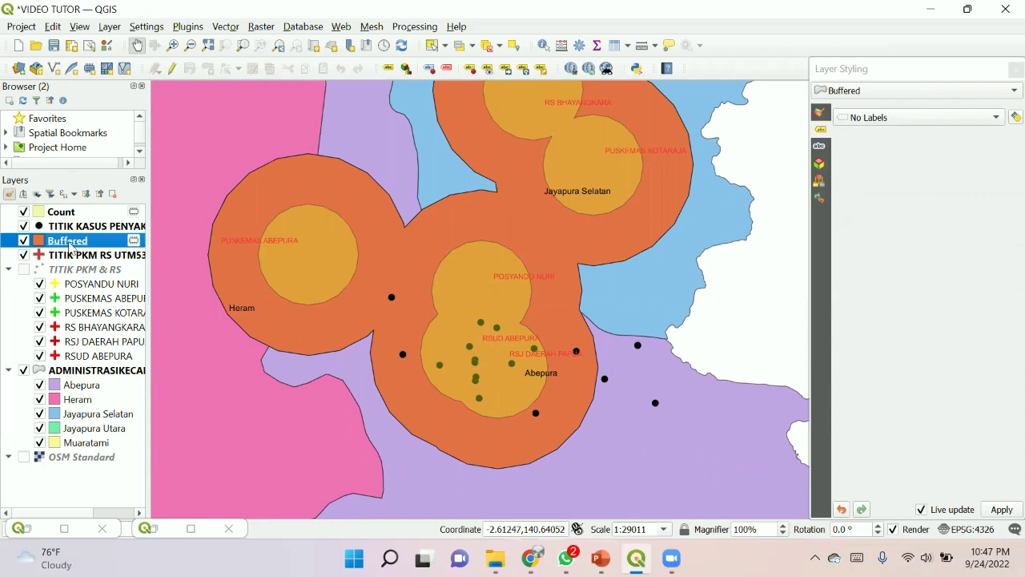
- Run Count Points in Polygon with Buffered as the polygons and TITIK KASUS PENYAKIT as the points
click(225, 27)
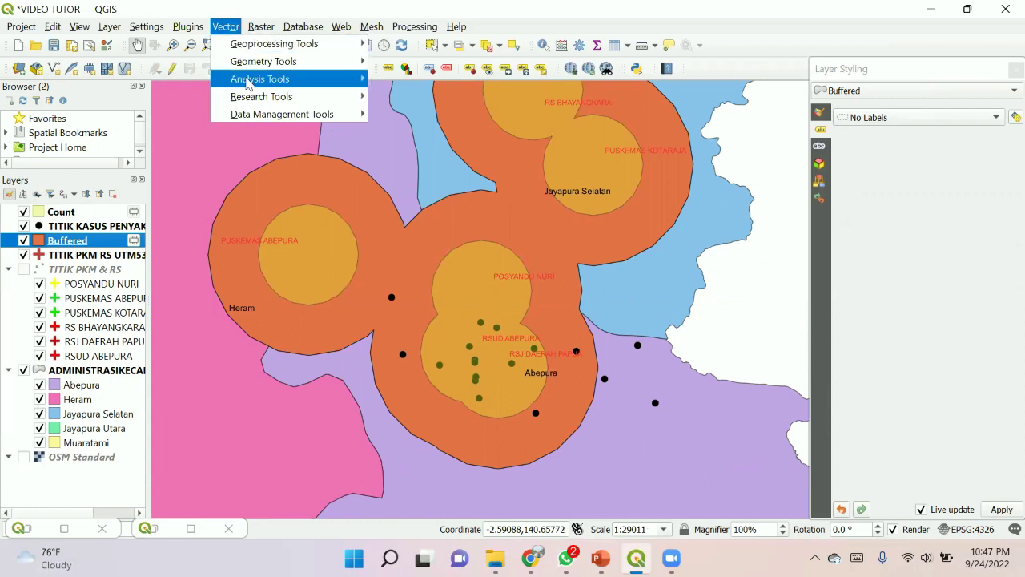
mouse_move(249, 82)
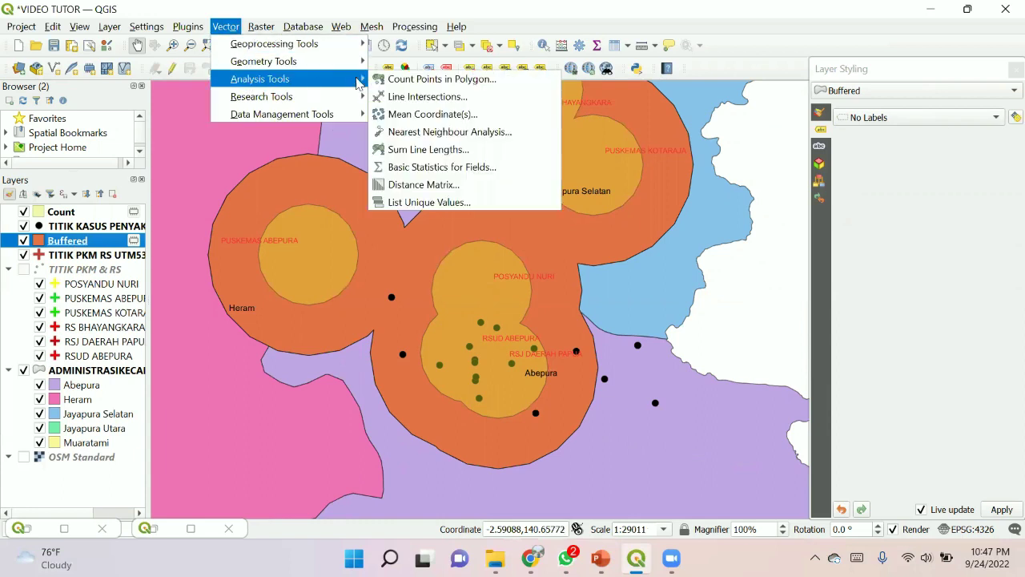
click(446, 80)
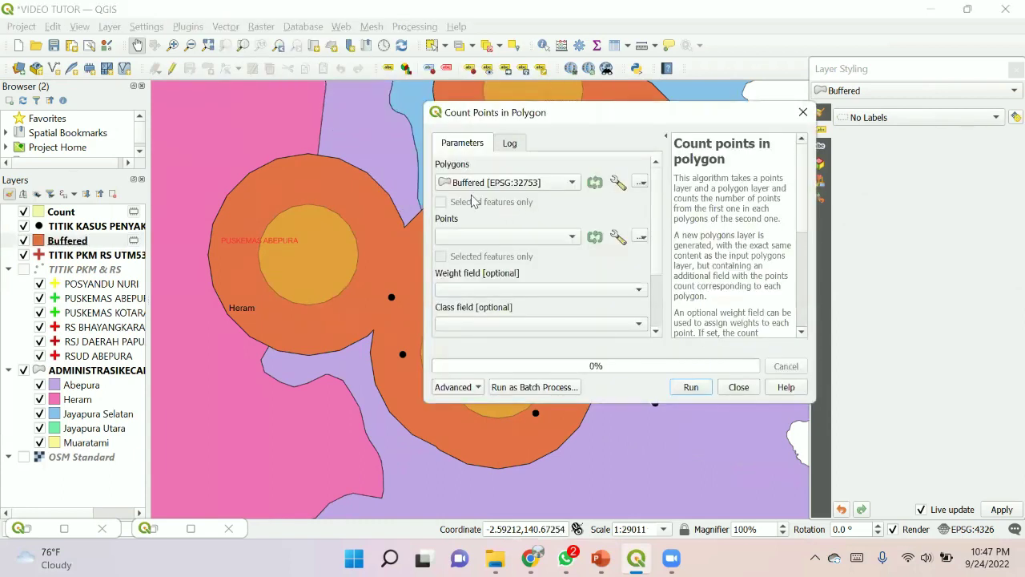
click(470, 239)
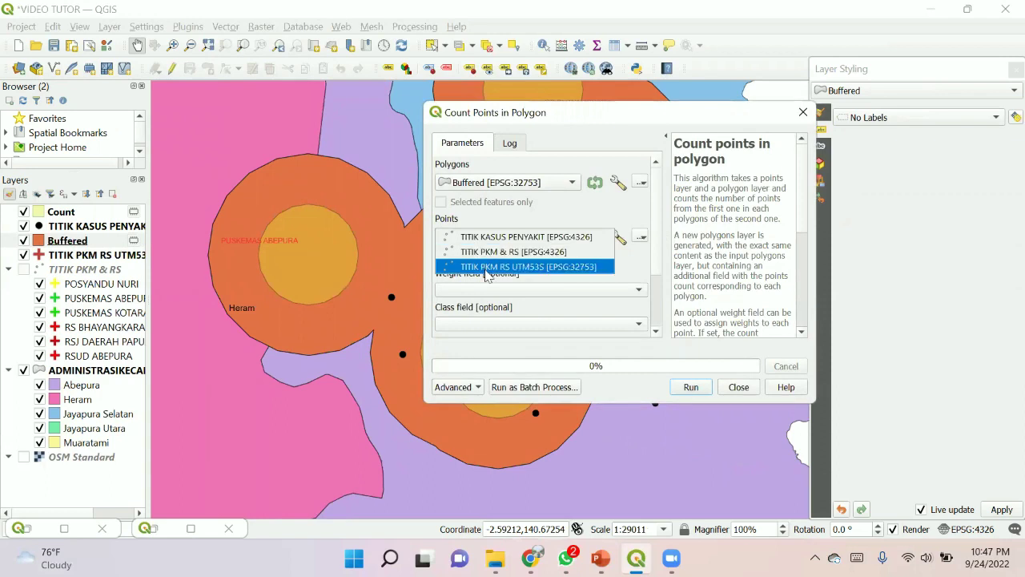
click(509, 238)
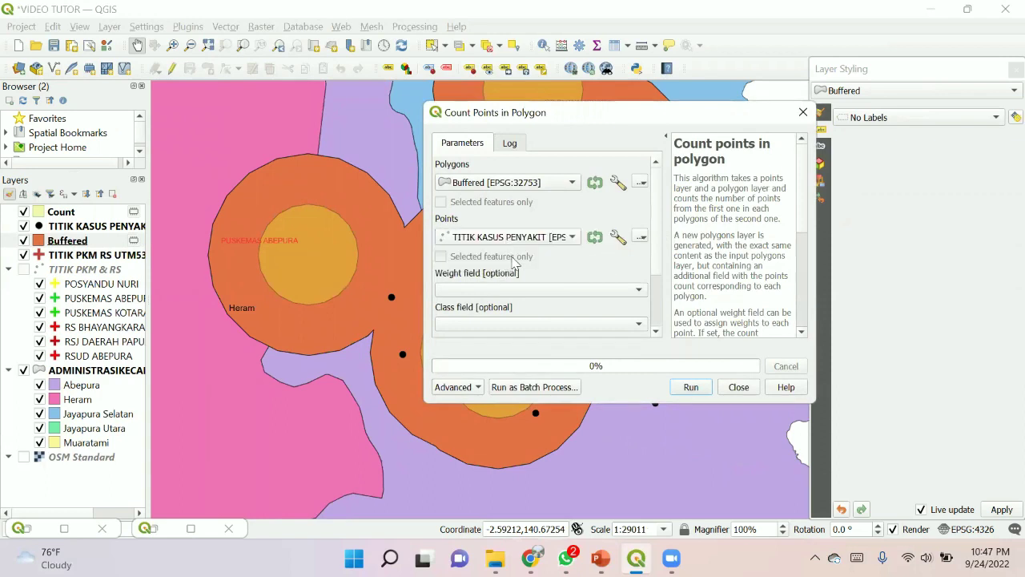
click(476, 186)
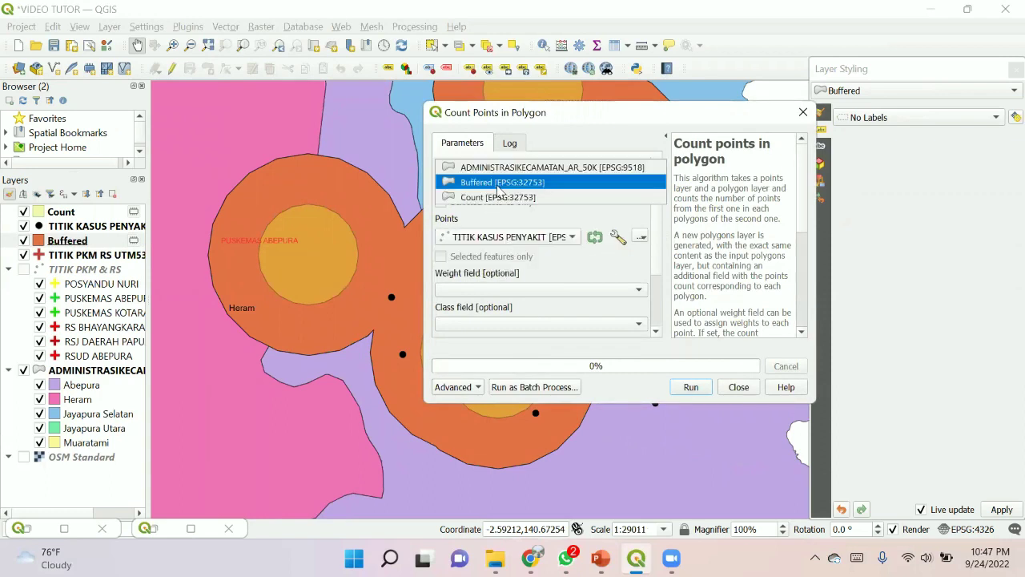
click(551, 186)
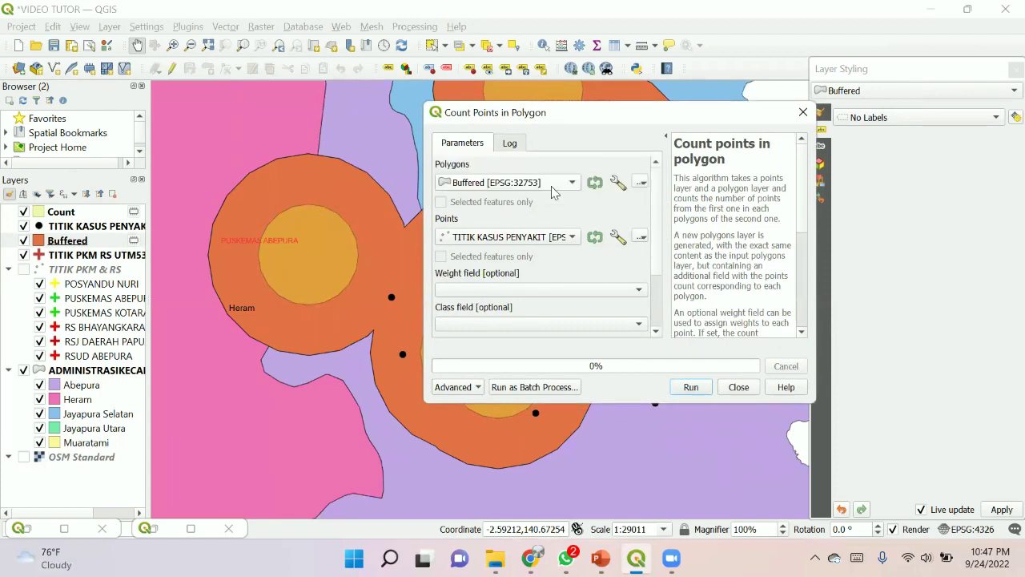
click(690, 388)
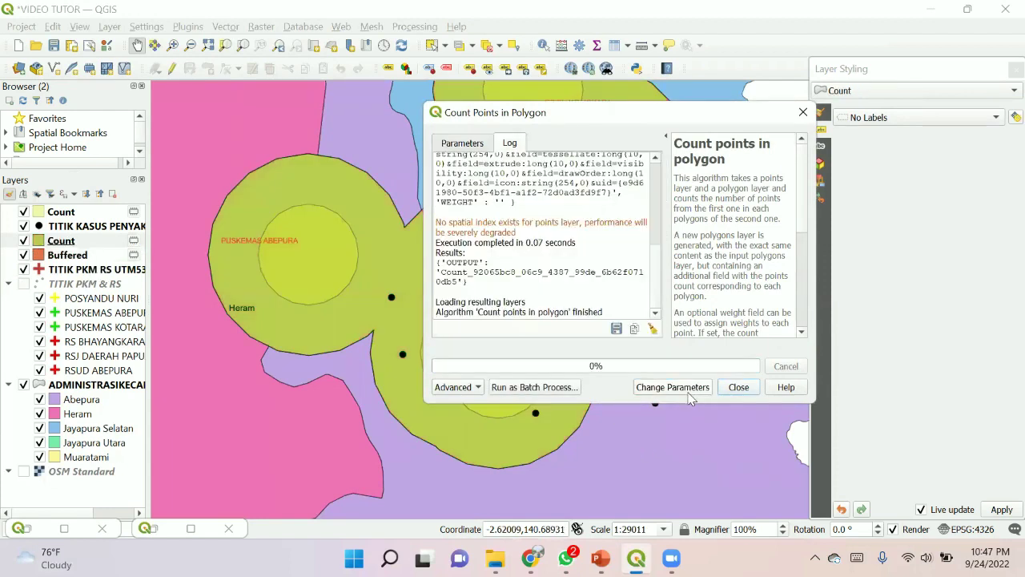
click(743, 389)
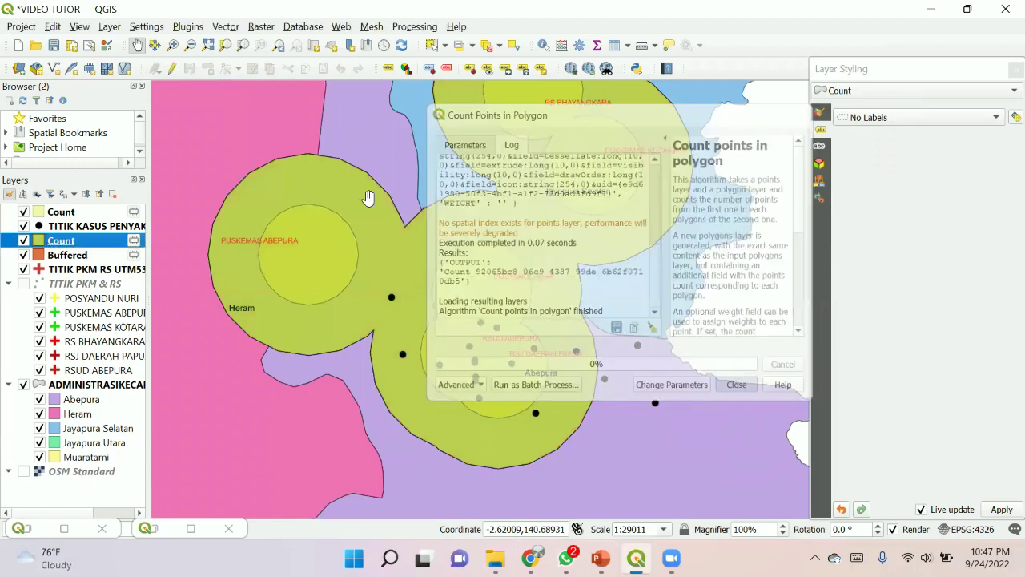
- Check the NUMPOINTS value in the 1000-meter Count layer's attribute table and close the table
click(616, 45)
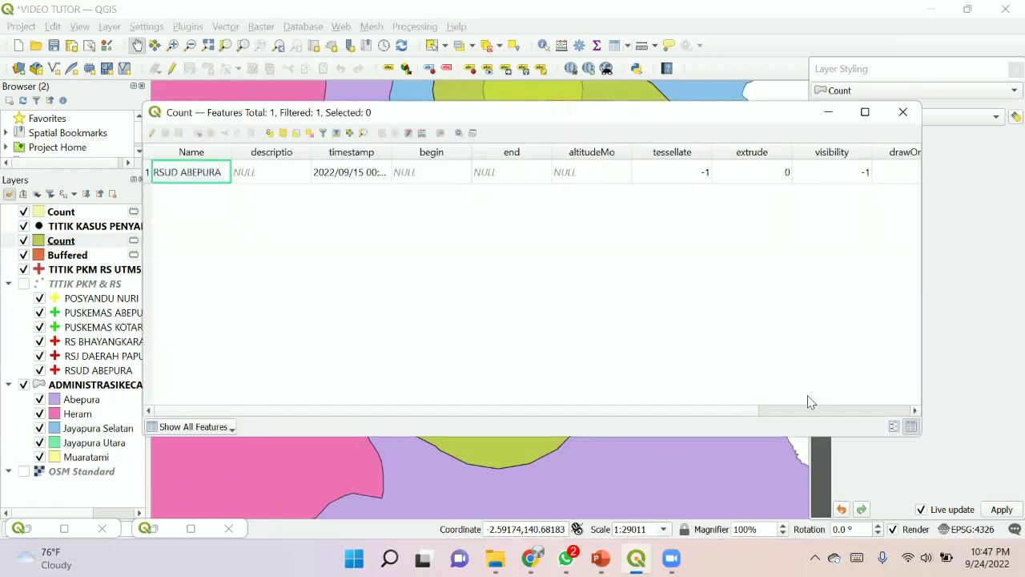
drag(720, 411, 903, 410)
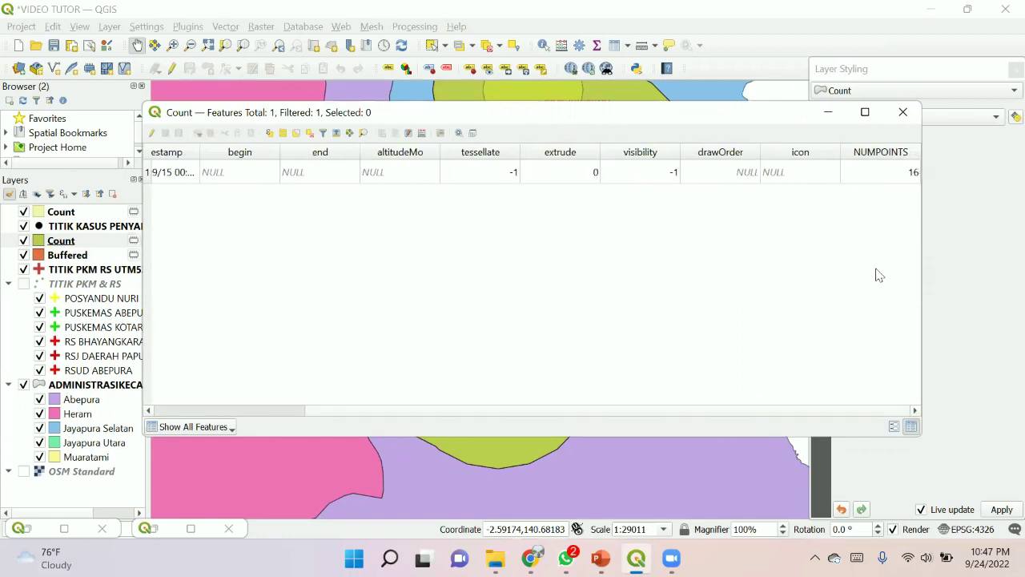
click(897, 175)
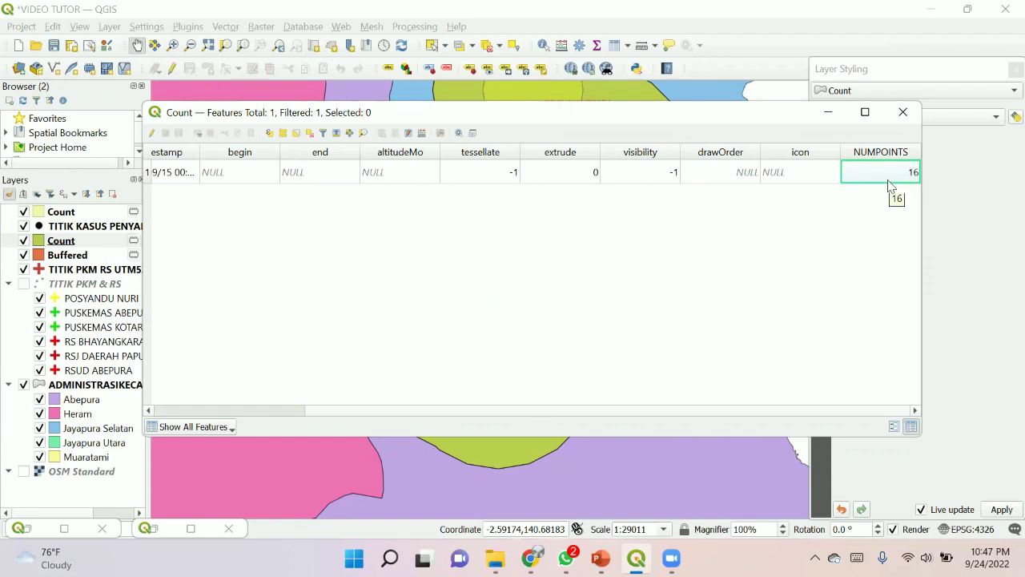
click(902, 112)
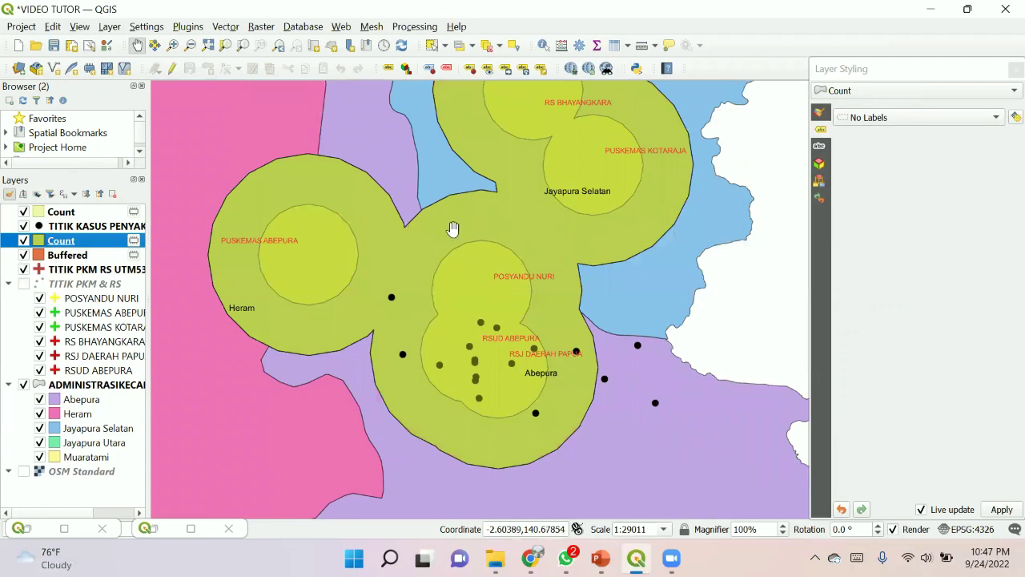
- Hide the 1000-meter Count layer so the Buffered layer shows around all the health facilities
click(23, 240)
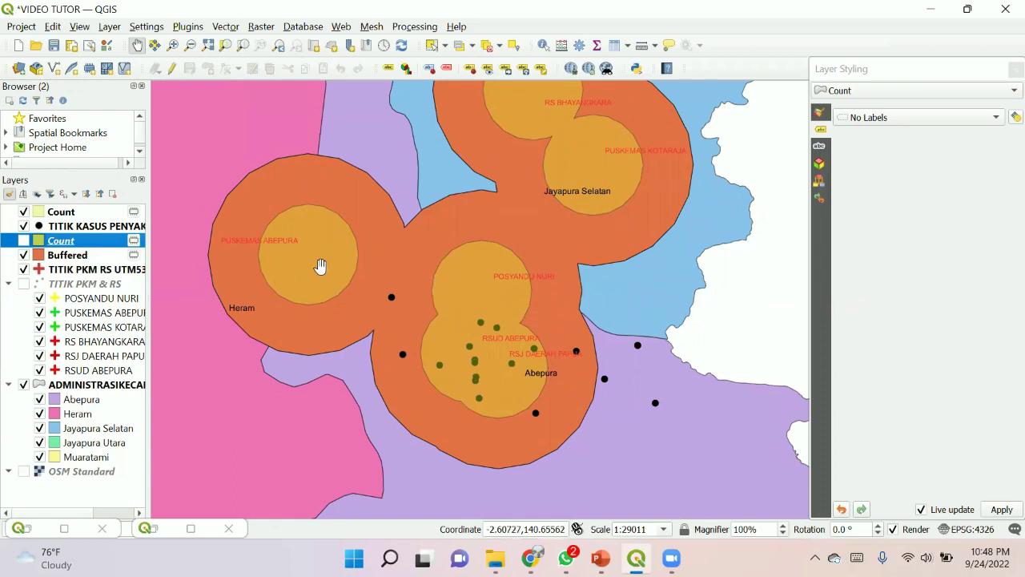
scroll(694, 334, down, 1)
drag(687, 338, 516, 305)
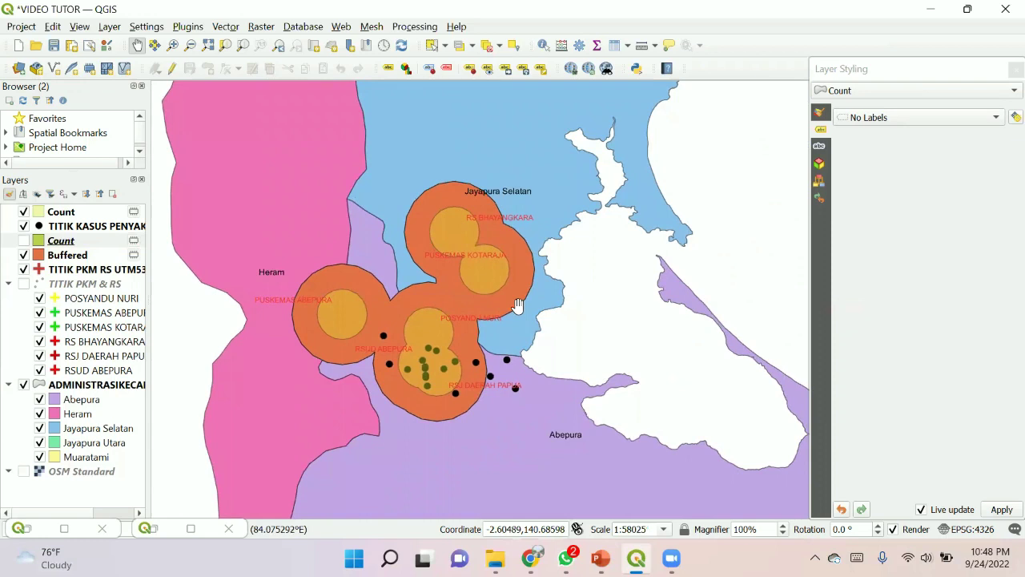